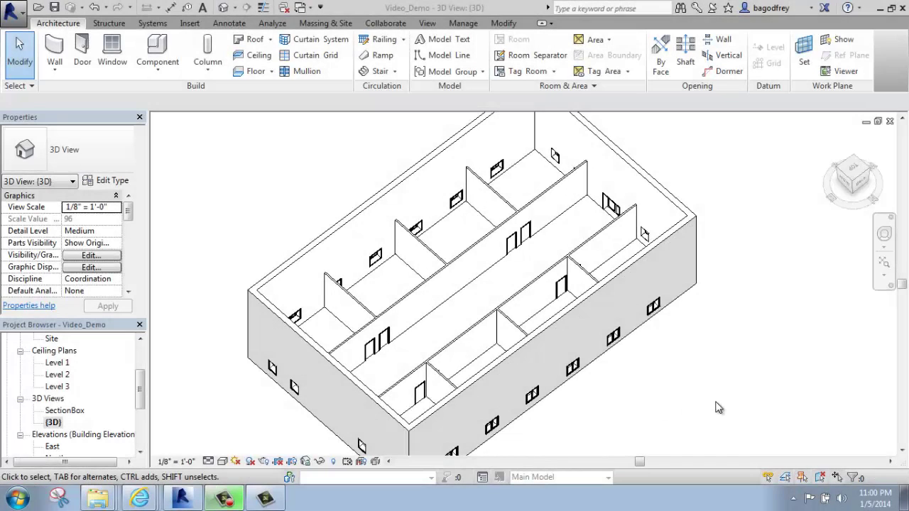
# Step: Orbit and zoom the 3D model to look into the rooms
pyautogui.click(710, 399)
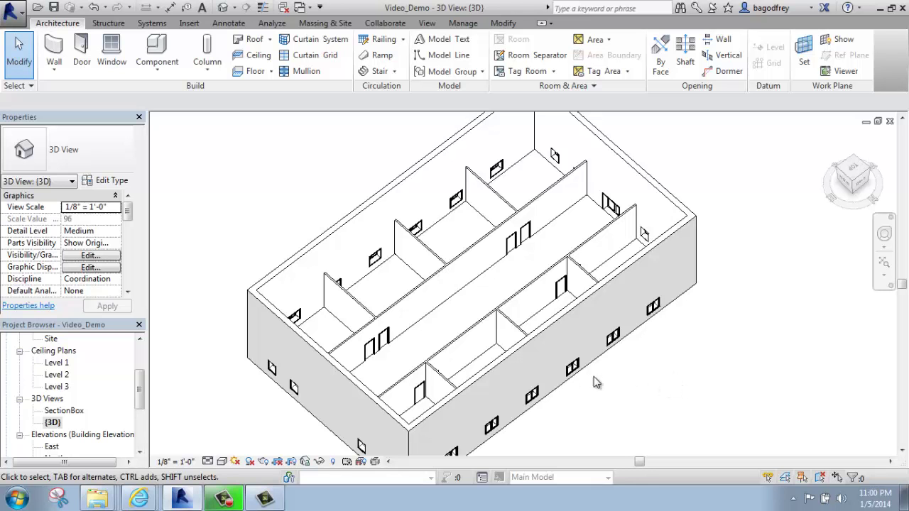
pyautogui.keyDown('shift'); pyautogui.moveTo(674, 398); pyautogui.dragTo(489, 350, button='middle'); pyautogui.keyUp('shift')
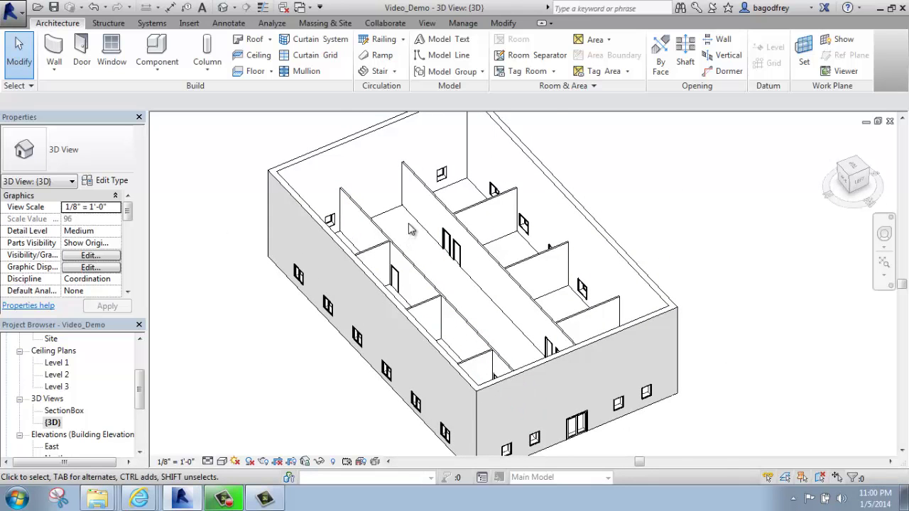
pyautogui.scroll(2, 408, 227)
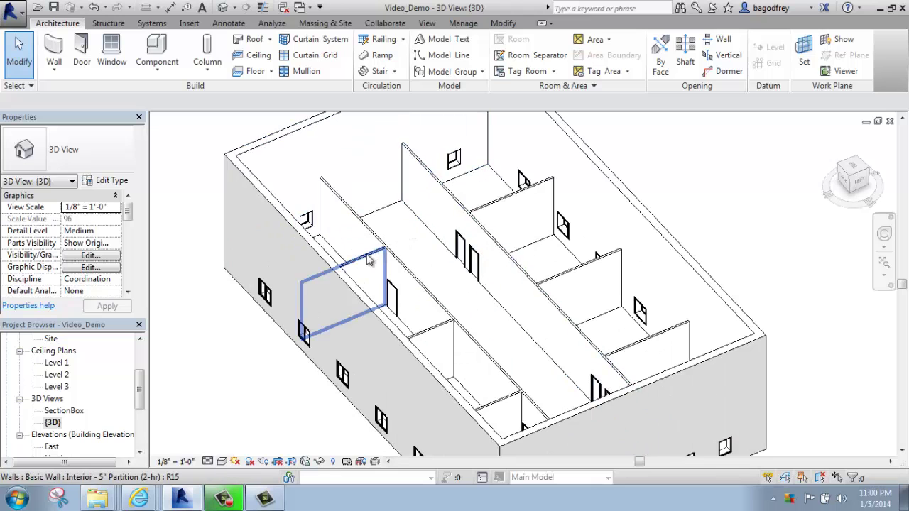
pyautogui.keyDown('shift'); pyautogui.moveTo(398, 263); pyautogui.dragTo(452, 269, button='middle'); pyautogui.keyUp('shift')
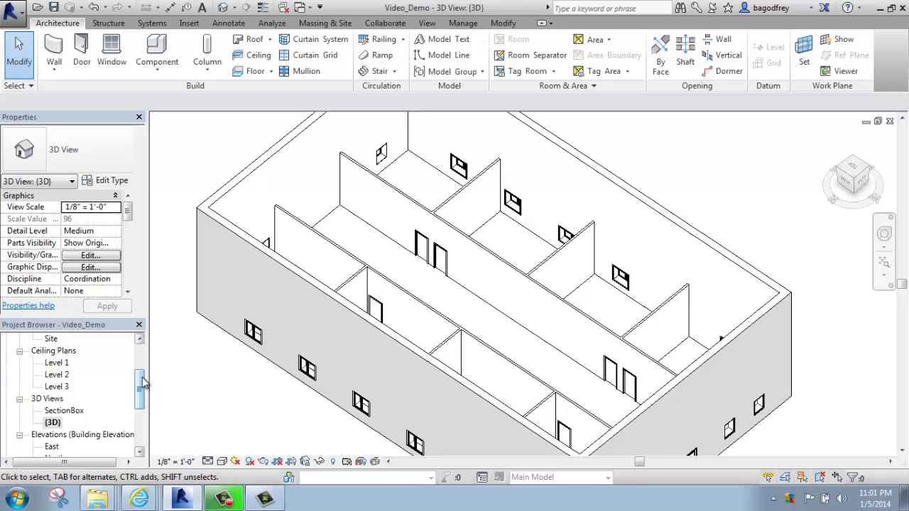
pyautogui.moveTo(142, 383); pyautogui.dragTo(144, 359)
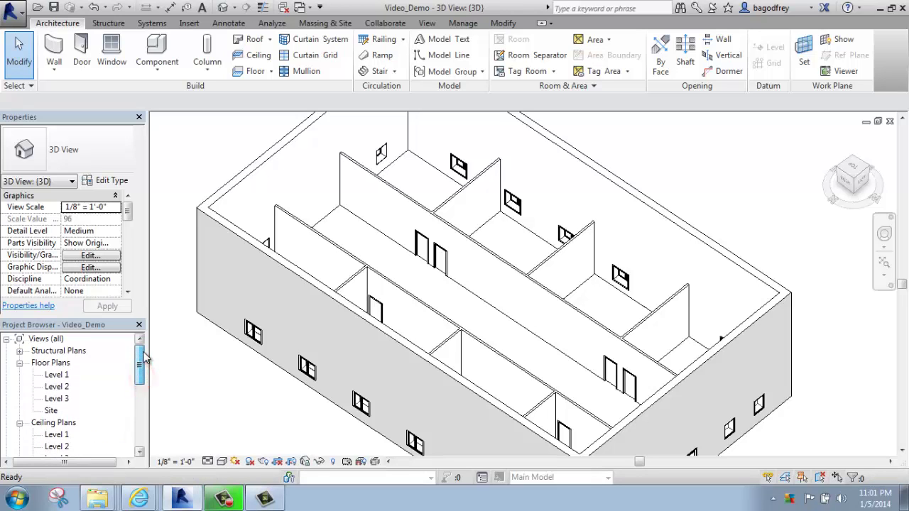
# Step: Open the Level 1 floor plan, then the Level 1 reflected ceiling plan
pyautogui.doubleClick(57, 374)
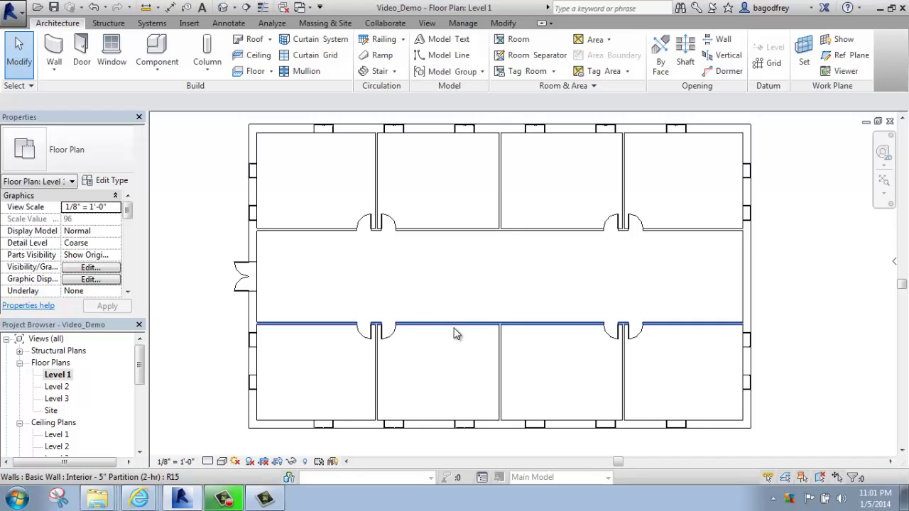
pyautogui.moveTo(143, 358); pyautogui.dragTo(139, 372)
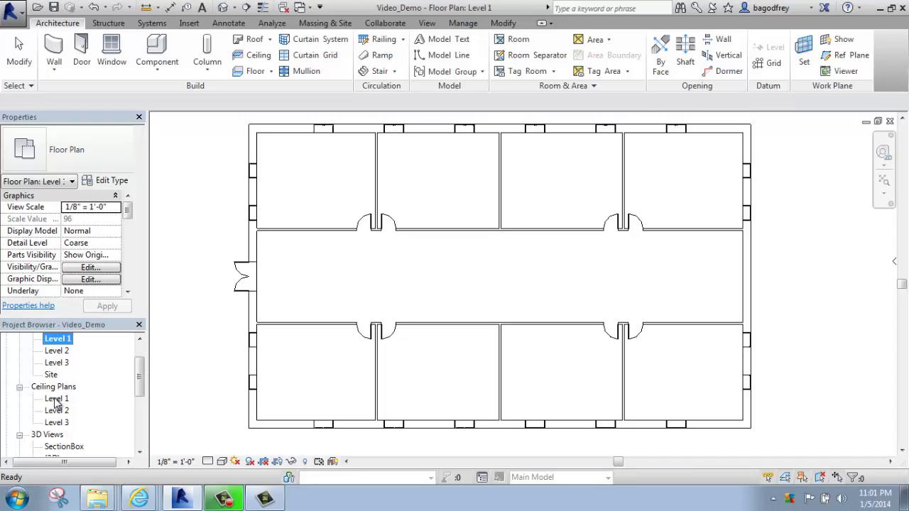
pyautogui.doubleClick(56, 399)
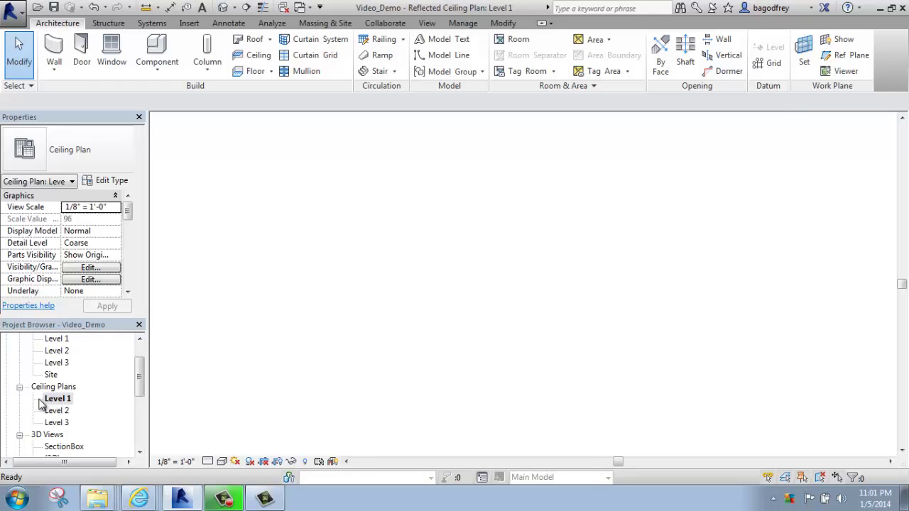
# Step: Zoom into the Level 1 ceiling plan and start the Ceiling tool
pyautogui.scroll(3, 379, 289)
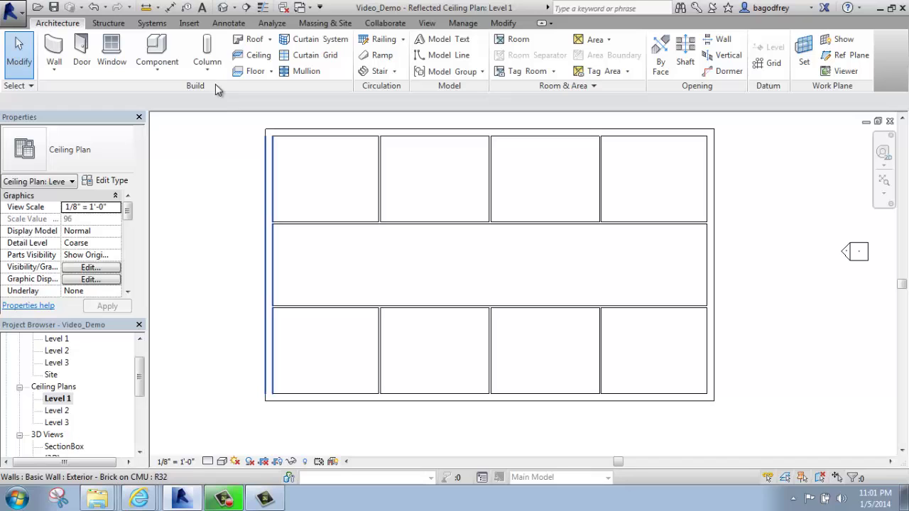
pyautogui.click(267, 57)
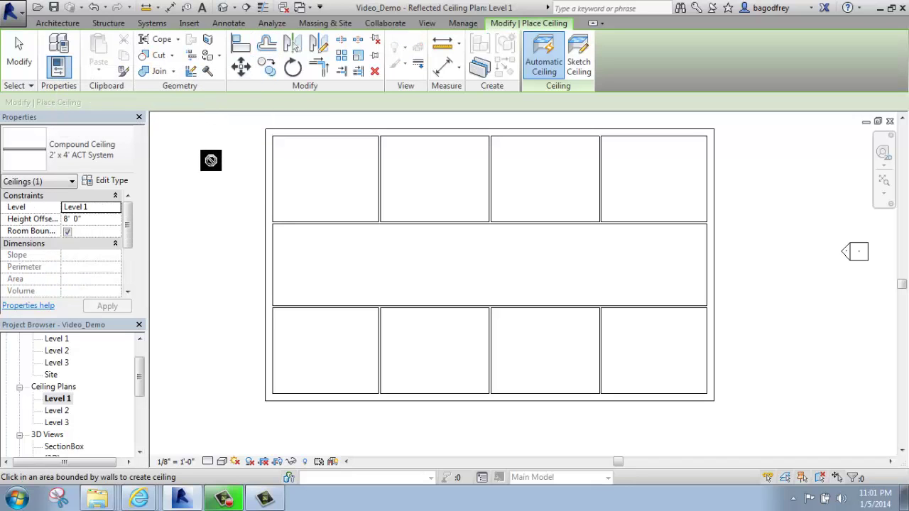
# Step: Drop down the ceiling Type Selector to list the available ceiling types
pyautogui.click(131, 142)
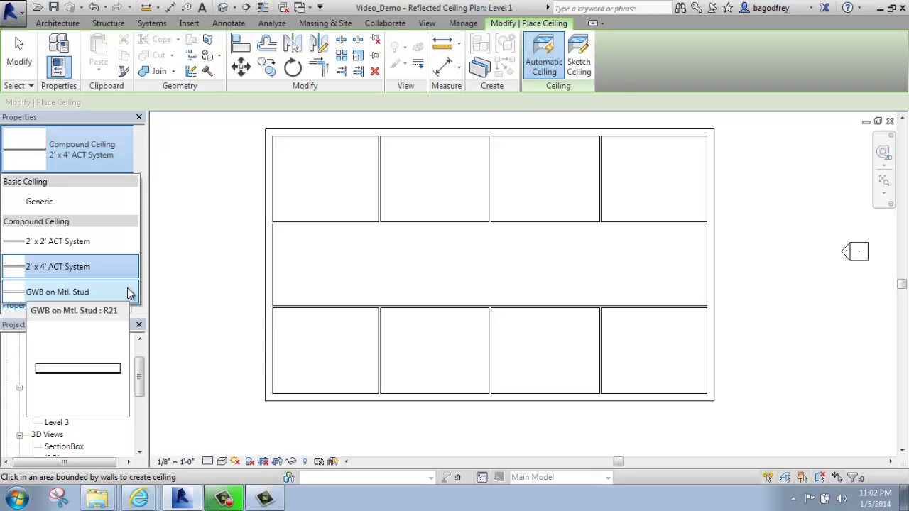
# Step: Switch the ceiling type to GWB on Mtl. Stud with a 10' height offset
pyautogui.click(65, 293)
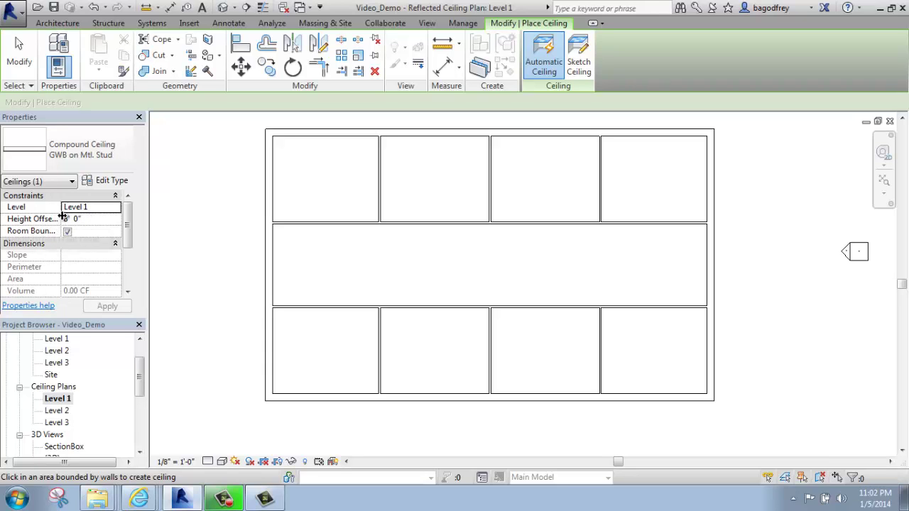
pyautogui.click(103, 219)
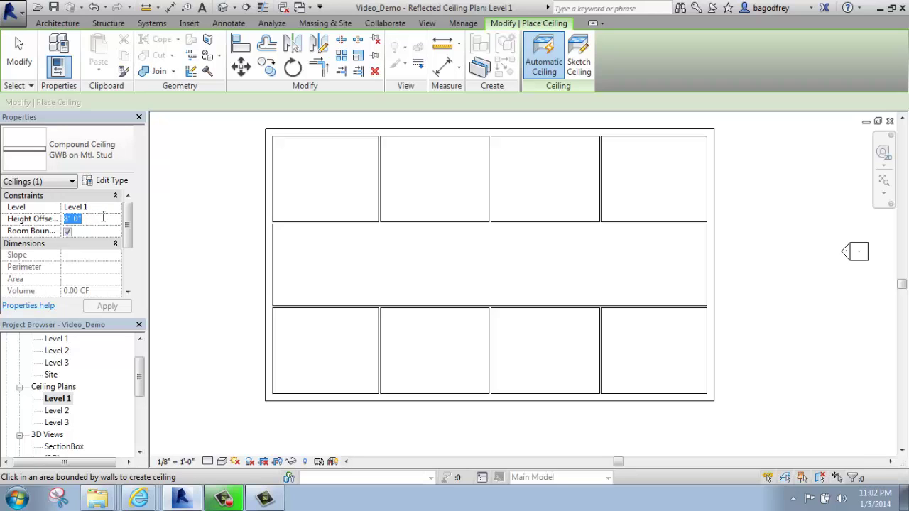
pyautogui.write('10')
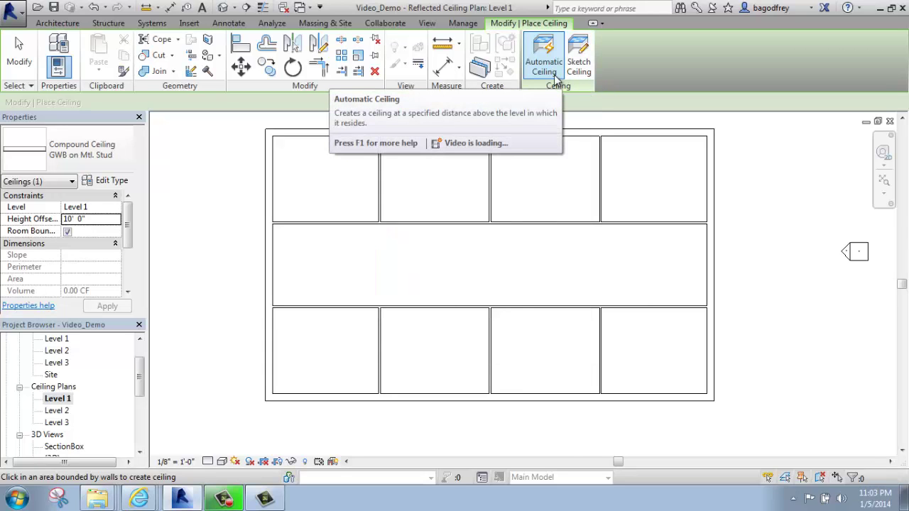
# Step: With Automatic Ceiling on, place GWB ceilings in the two top-left rooms
pyautogui.click(549, 50)
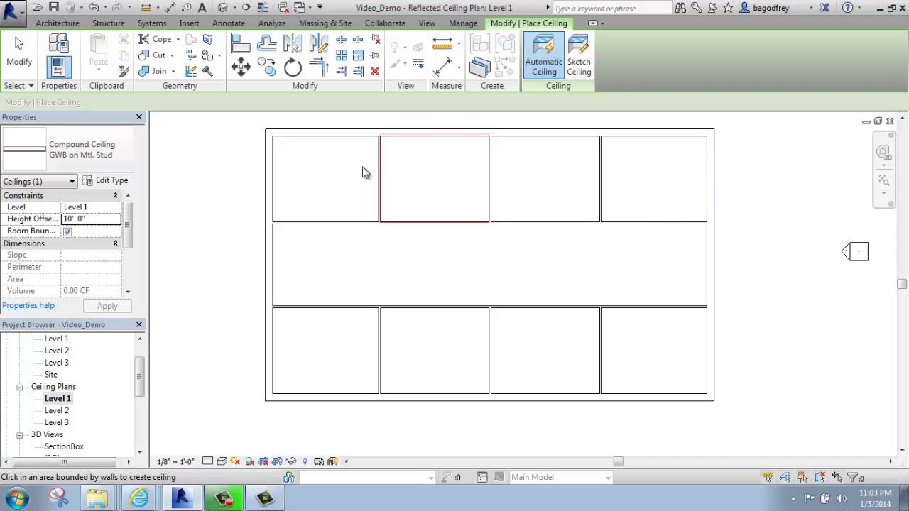
pyautogui.scroll(2, 334, 191)
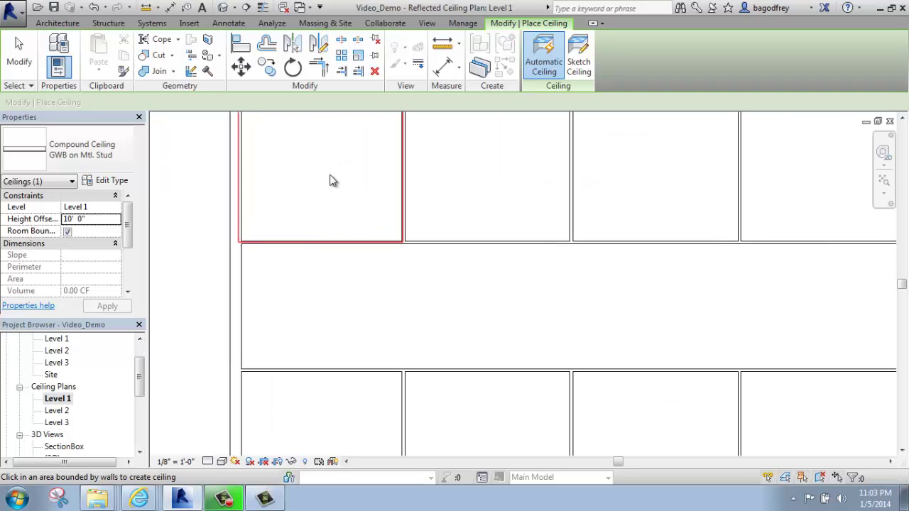
pyautogui.moveTo(331, 163); pyautogui.dragTo(337, 239, button='middle')
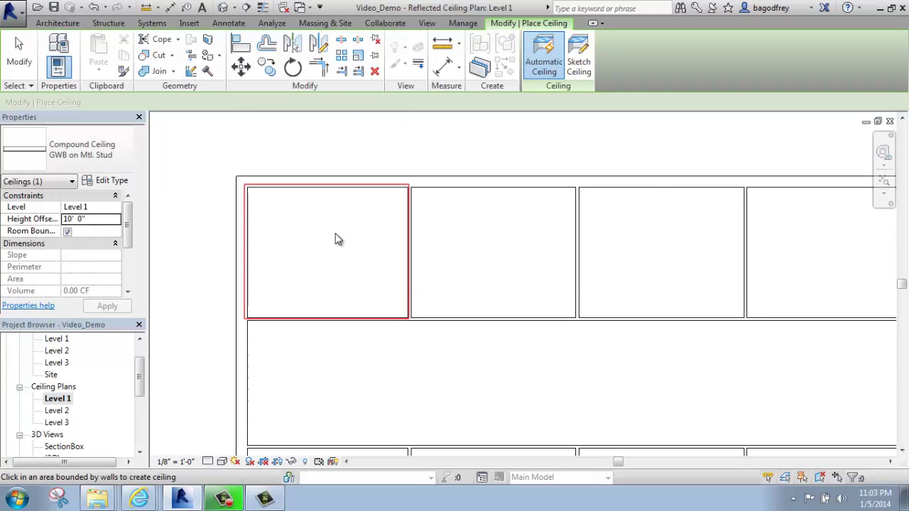
pyautogui.scroll(1, 336, 239)
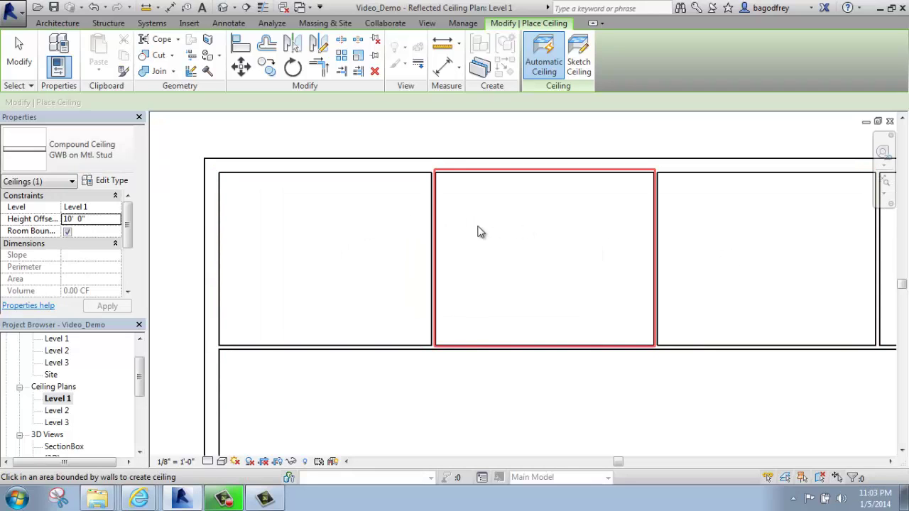
pyautogui.scroll(-2, 345, 239)
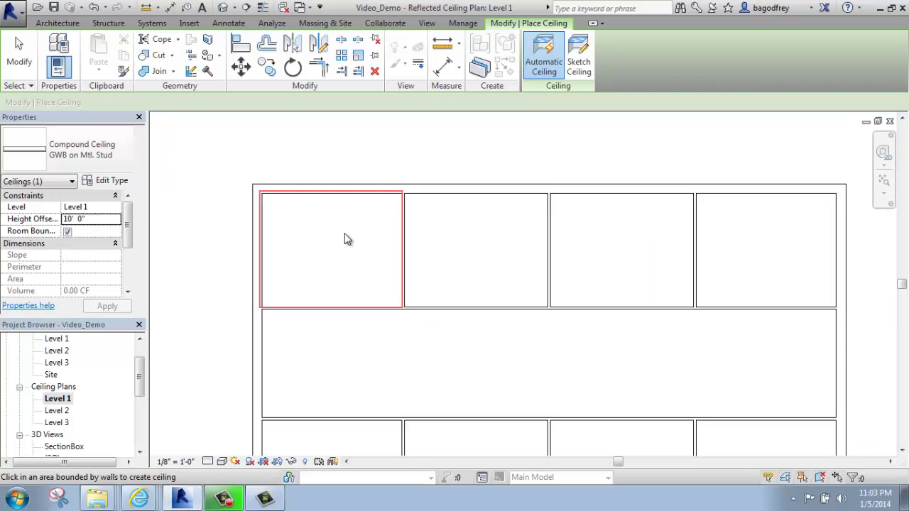
pyautogui.moveTo(398, 286); pyautogui.dragTo(417, 238, button='middle')
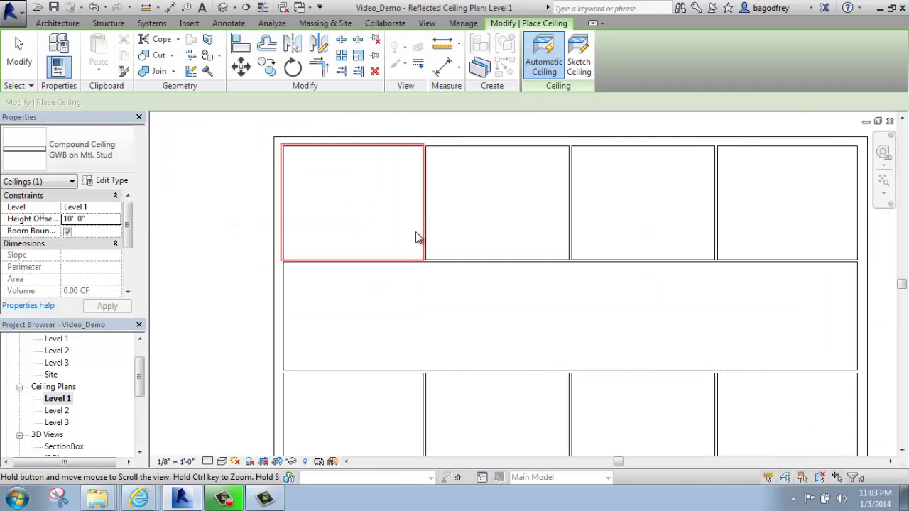
pyautogui.click(353, 181)
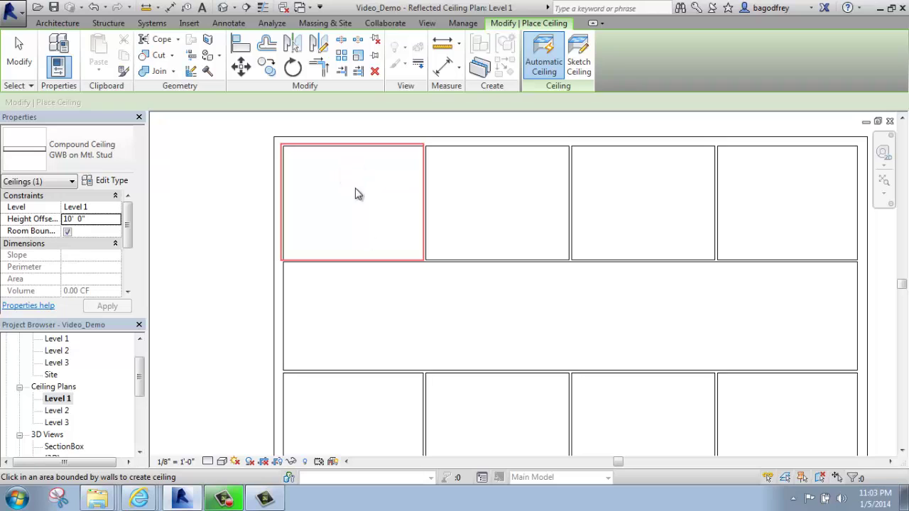
pyautogui.click(477, 212)
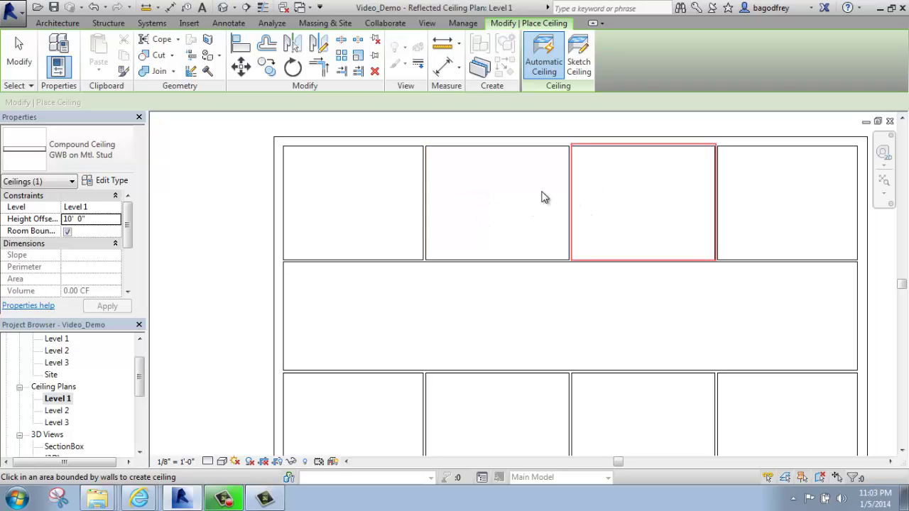
pyautogui.click(27, 65)
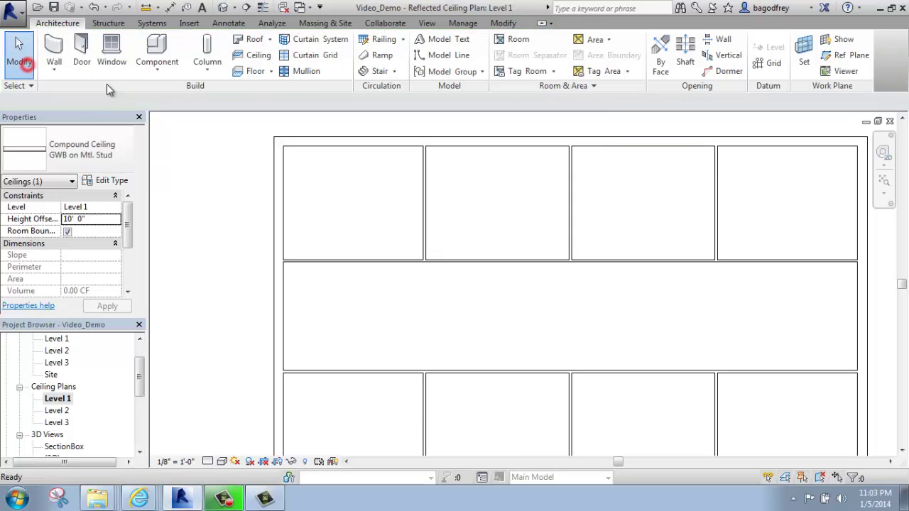
pyautogui.scroll(-2, 226, 299)
pyautogui.moveTo(450, 333); pyautogui.dragTo(474, 303, button='middle')
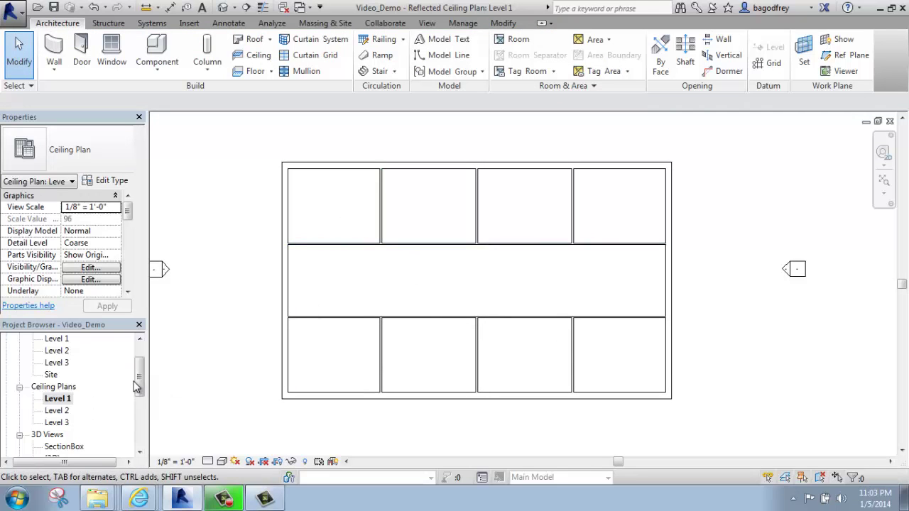
pyautogui.moveTo(139, 376); pyautogui.dragTo(138, 396)
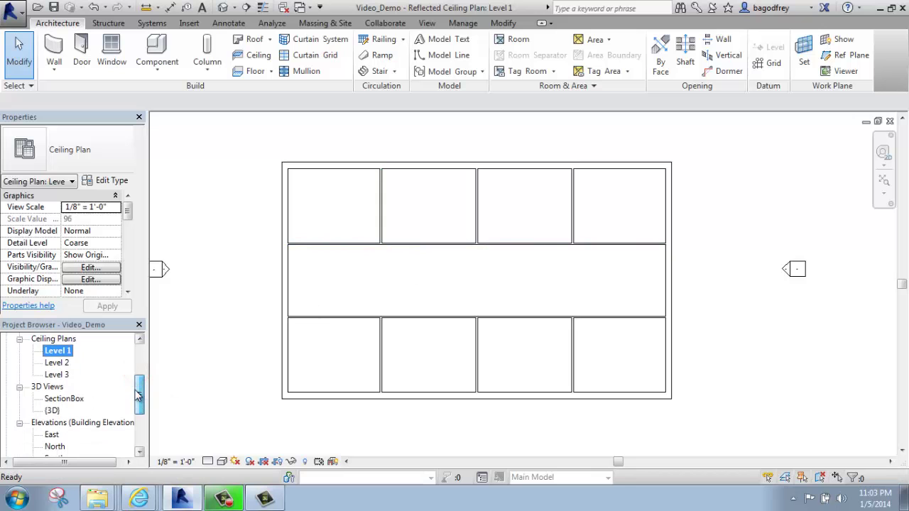
pyautogui.doubleClick(50, 410)
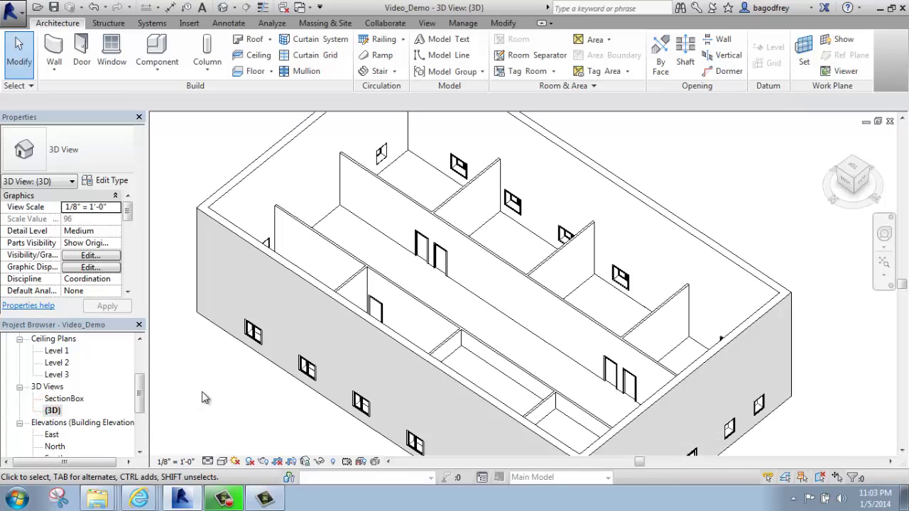
pyautogui.keyDown('shift'); pyautogui.moveTo(713, 245); pyautogui.dragTo(463, 240, button='middle'); pyautogui.keyUp('shift')
pyautogui.scroll(3, 541, 187)
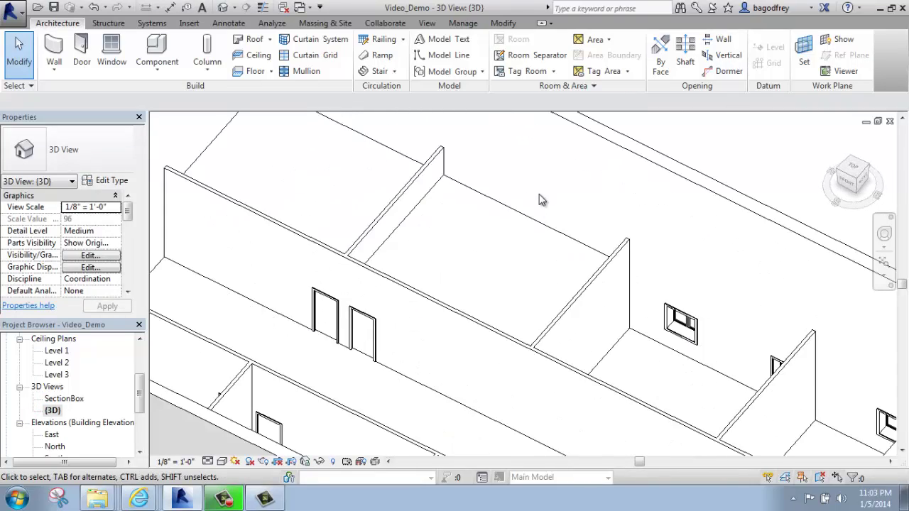
pyautogui.click(411, 163)
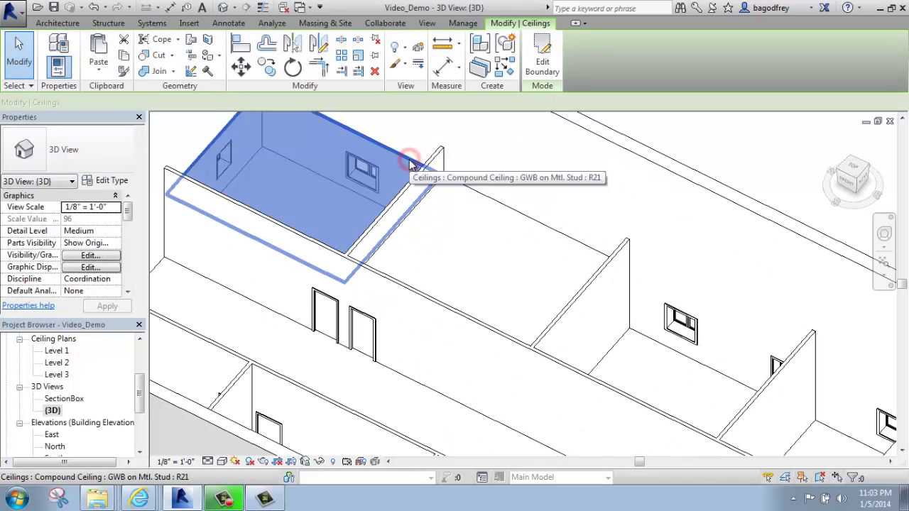
pyautogui.click(478, 199)
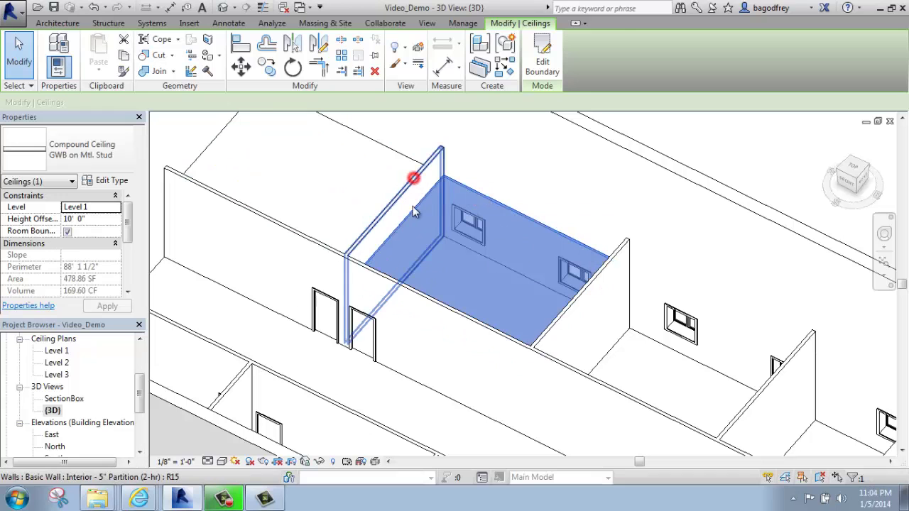
pyautogui.click(432, 234)
pyautogui.click(721, 164)
pyautogui.scroll(-3, 479, 246)
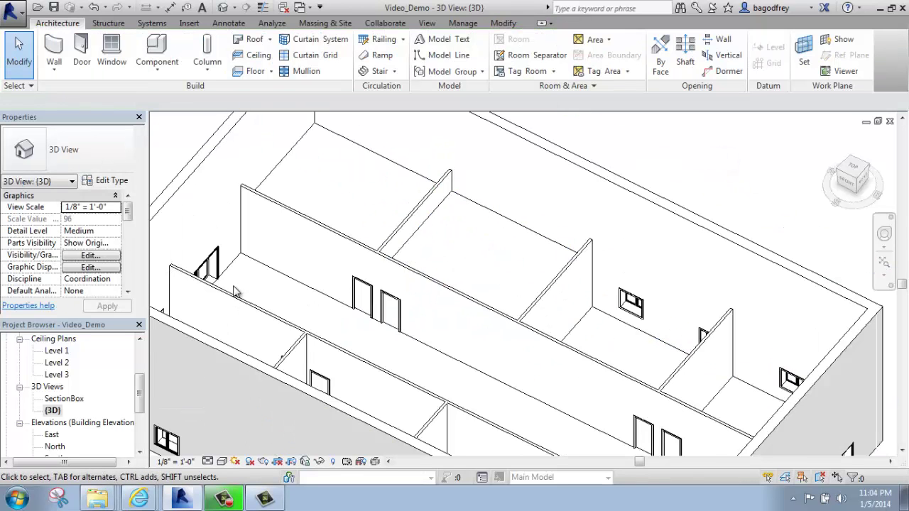
pyautogui.scroll(-2, 236, 293)
pyautogui.keyDown('shift'); pyautogui.moveTo(226, 294); pyautogui.dragTo(312, 341, button='middle'); pyautogui.keyUp('shift')
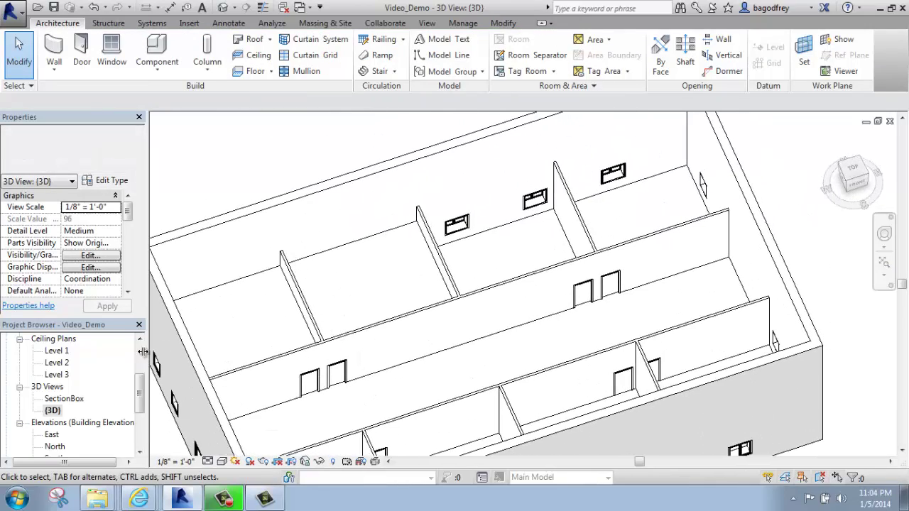
# Step: In the Level 1 ceiling plan, start a ceiling using the 2' x 4' ACT System type
pyautogui.doubleClick(57, 351)
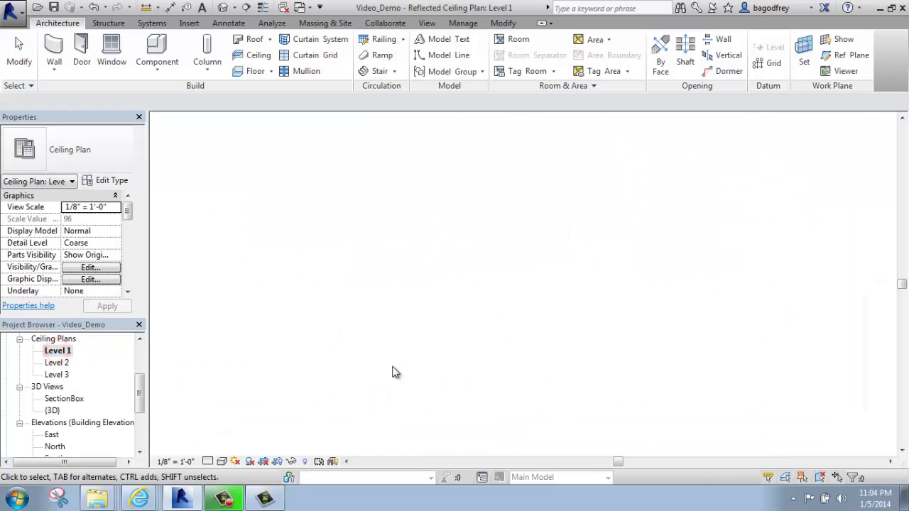
pyautogui.moveTo(549, 278); pyautogui.dragTo(481, 303, button='middle')
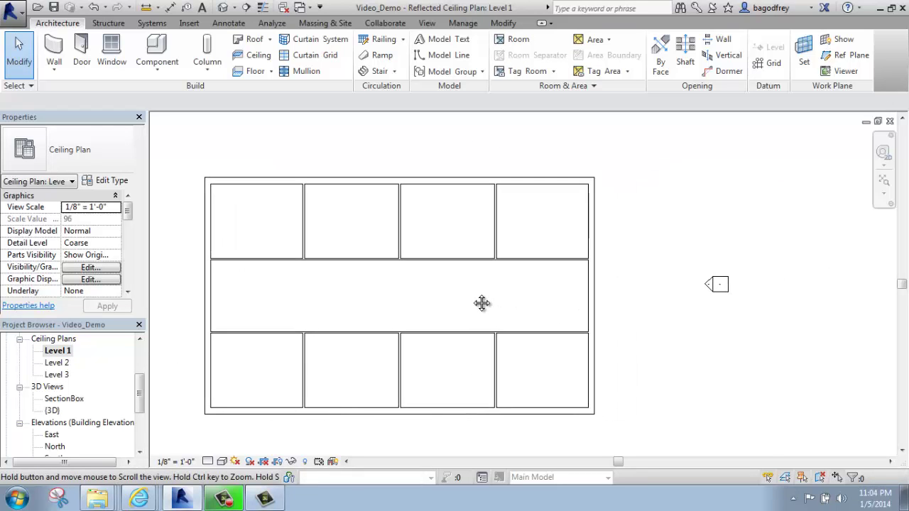
pyautogui.click(258, 57)
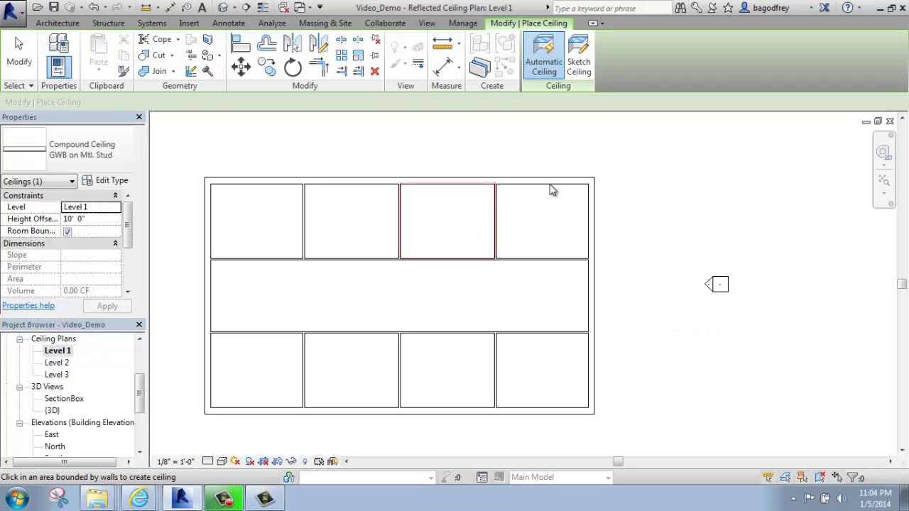
pyautogui.scroll(2, 552, 190)
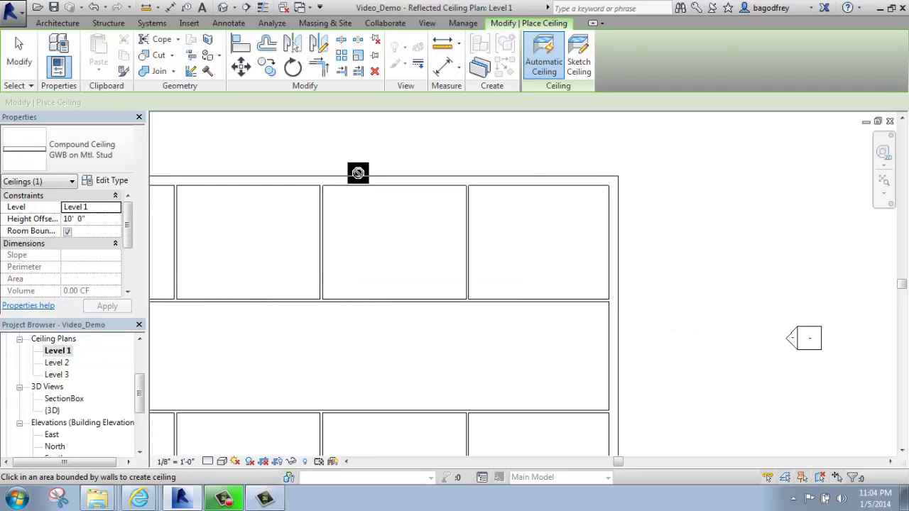
pyautogui.click(92, 156)
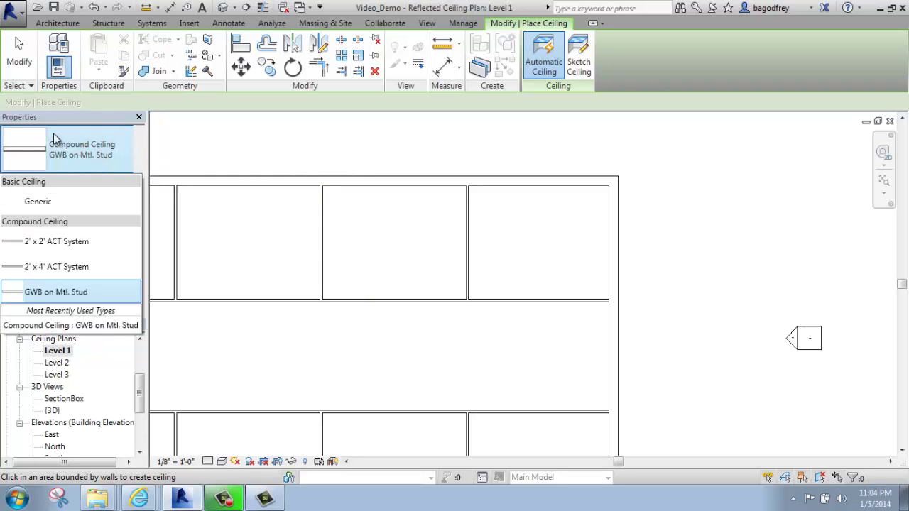
pyautogui.click(63, 266)
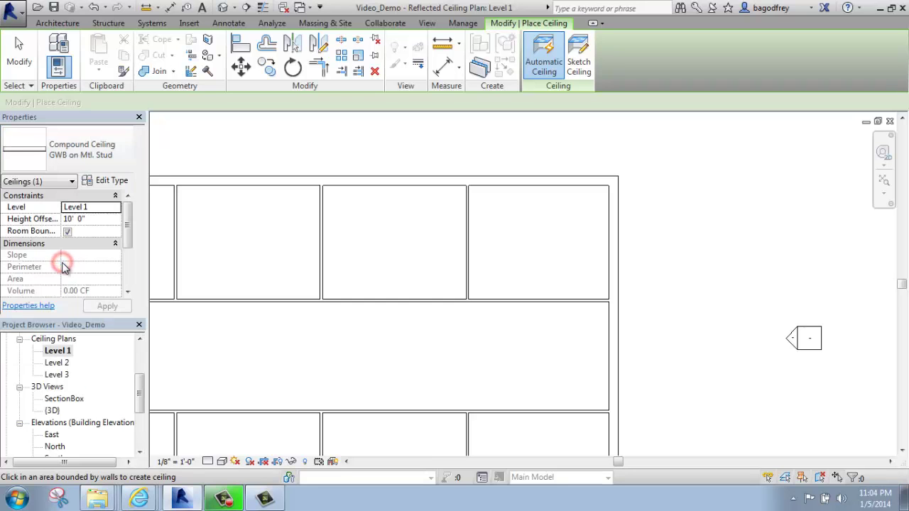
# Step: Place ACT ceilings in the third and rightmost top-row rooms
pyautogui.click(416, 226)
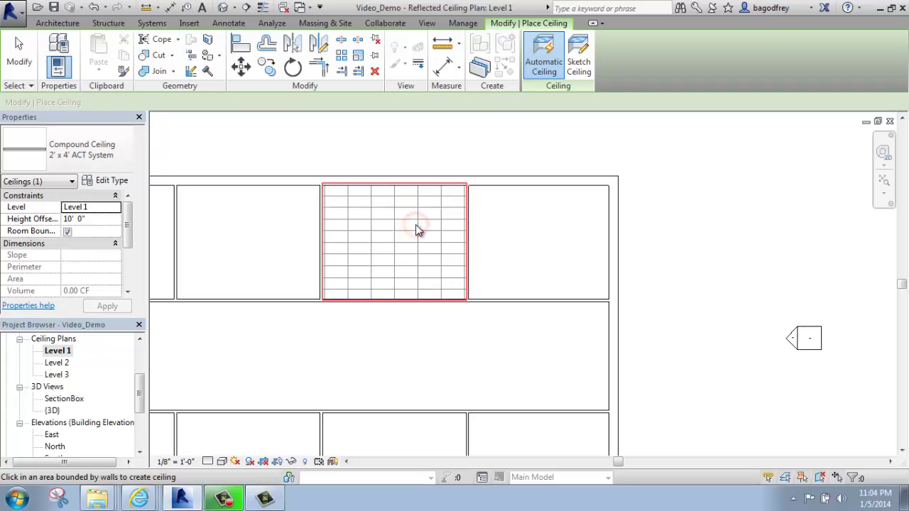
pyautogui.click(521, 228)
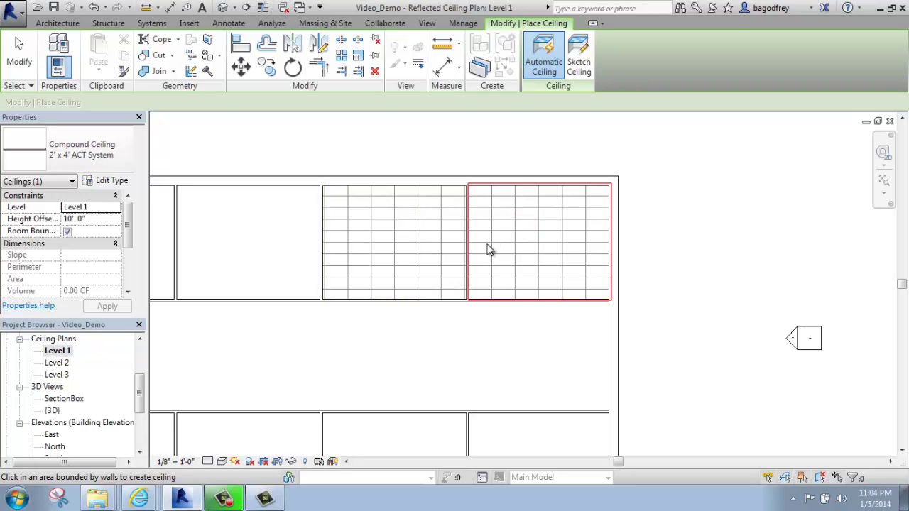
pyautogui.click(18, 50)
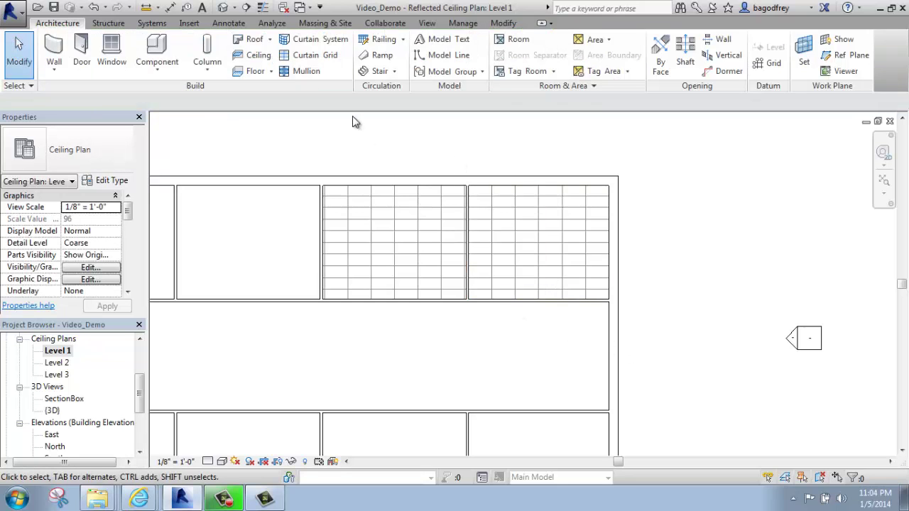
pyautogui.scroll(2, 461, 203)
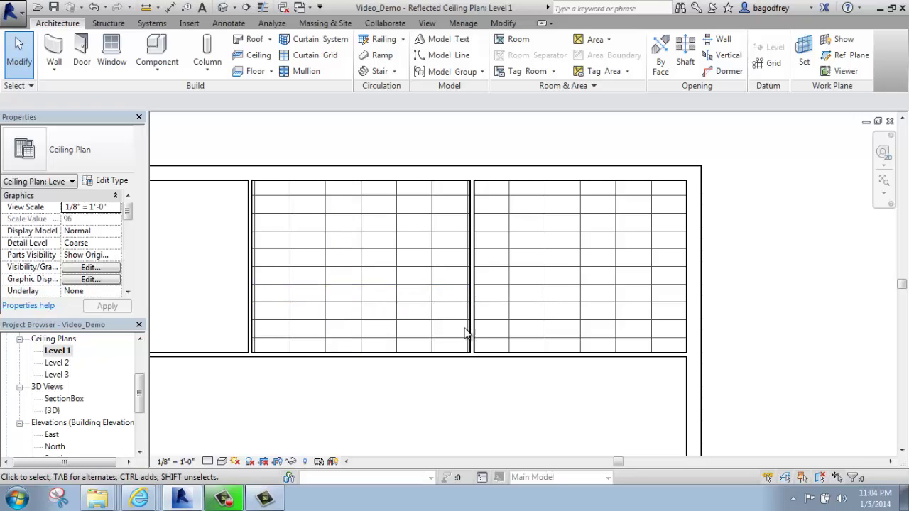
# Step: Rotate the left ACT ceiling 90° about a centre placed on the ceiling
pyautogui.click(348, 251)
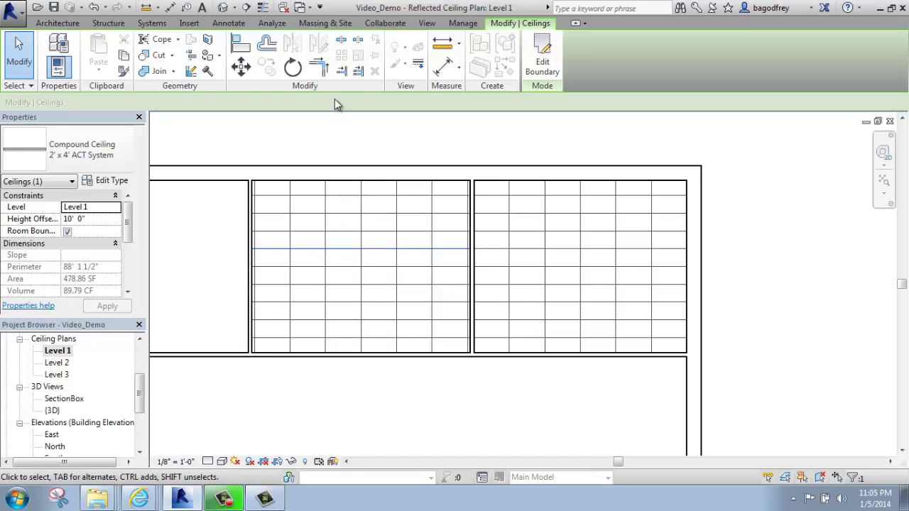
pyautogui.click(292, 68)
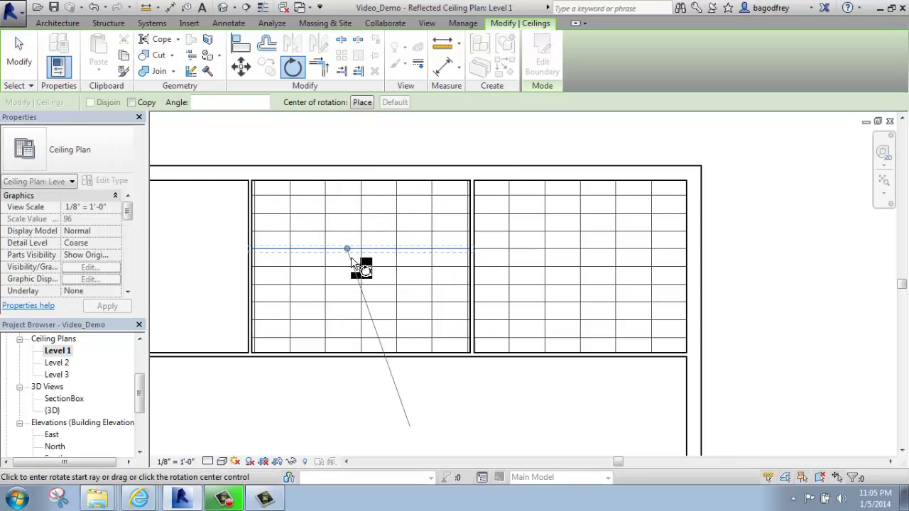
pyautogui.click(351, 257)
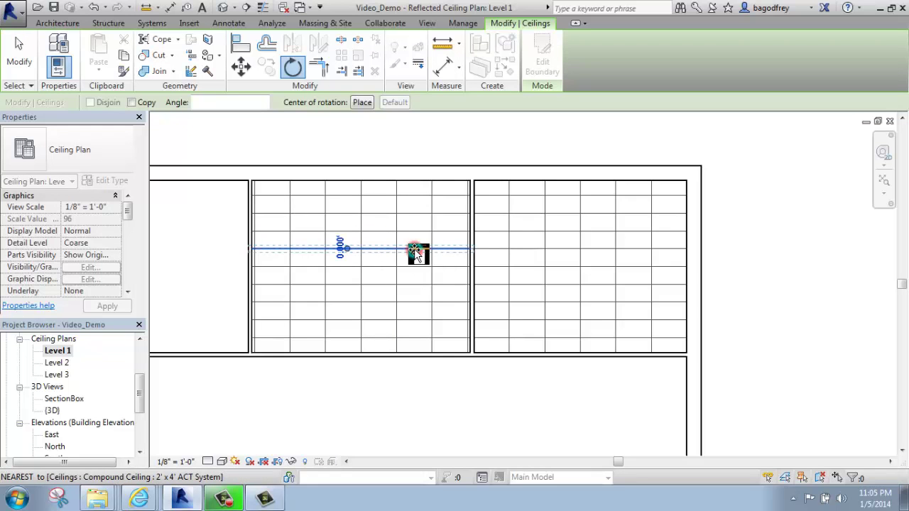
pyautogui.click(415, 253)
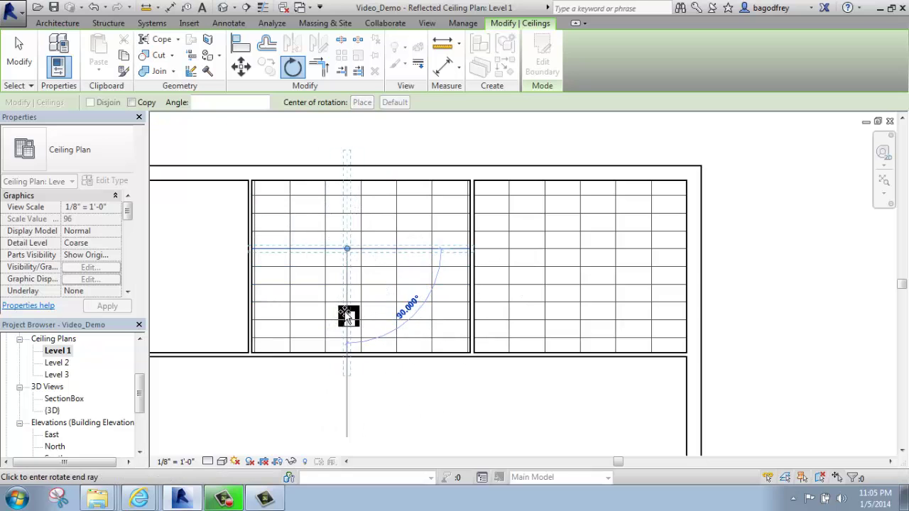
pyautogui.click(347, 314)
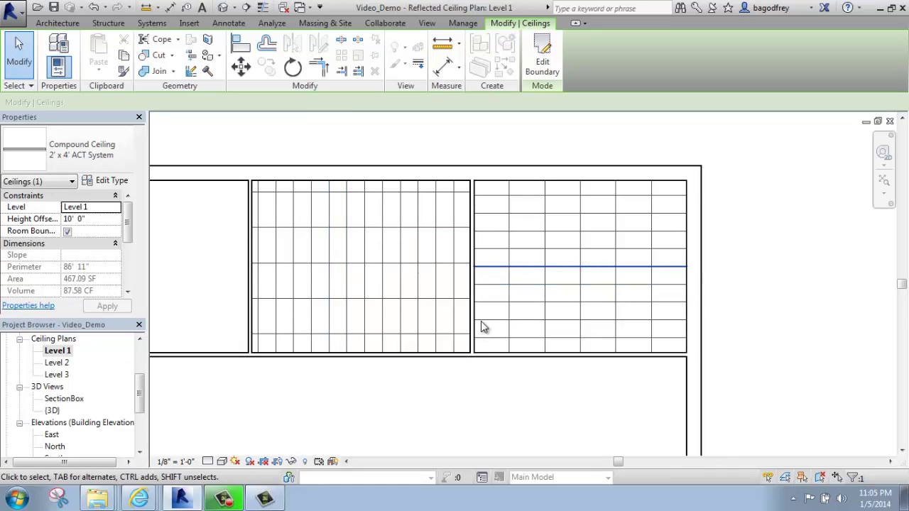
# Step: Select the right-hand ACT ceiling and rotate it 90° with RO
pyautogui.click(16, 44)
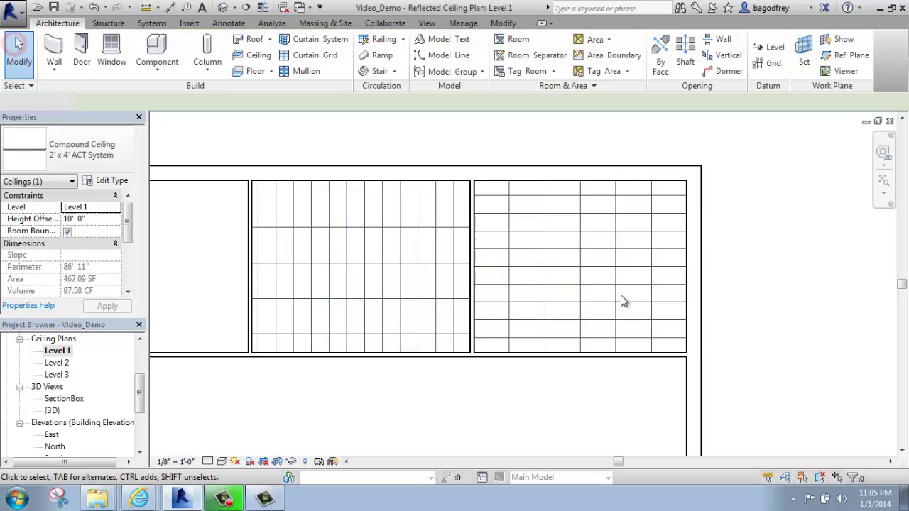
pyautogui.click(608, 250)
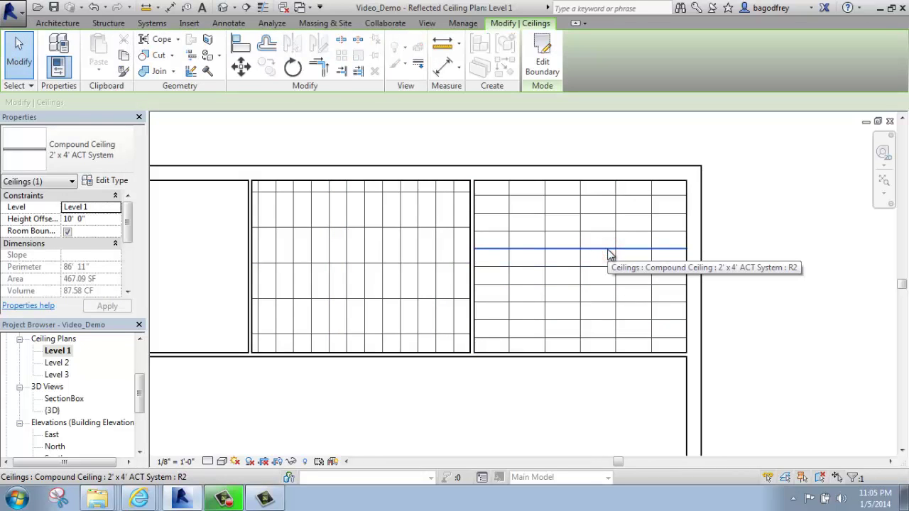
pyautogui.press('Tab')
pyautogui.press('Tab')
pyautogui.click(612, 254)
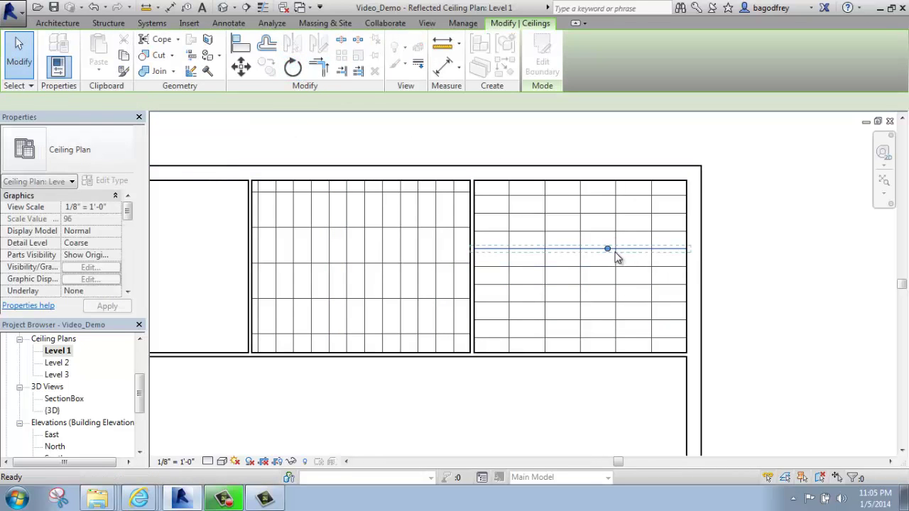
pyautogui.press('r')
pyautogui.press('o')
pyautogui.click(536, 251)
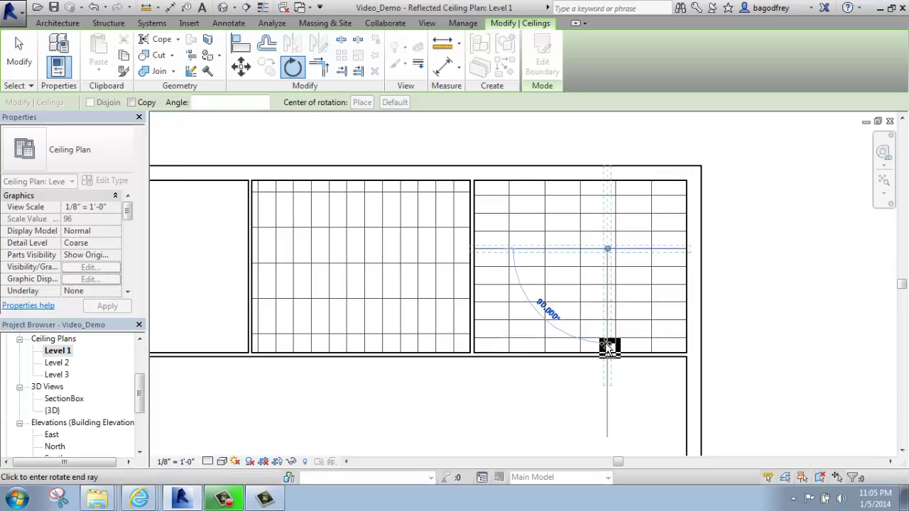
pyautogui.click(607, 347)
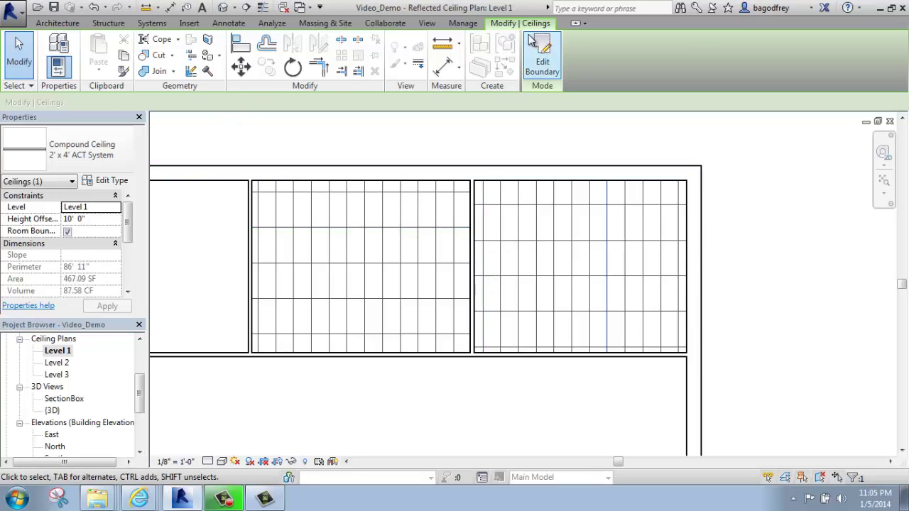
# Step: Align the right ceiling's grid lines to the left ceiling's grid line
pyautogui.click(235, 45)
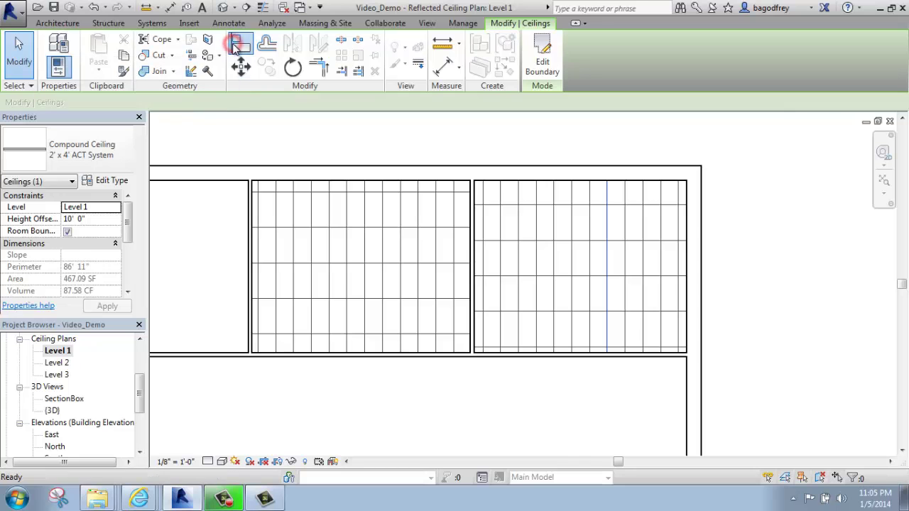
pyautogui.click(374, 192)
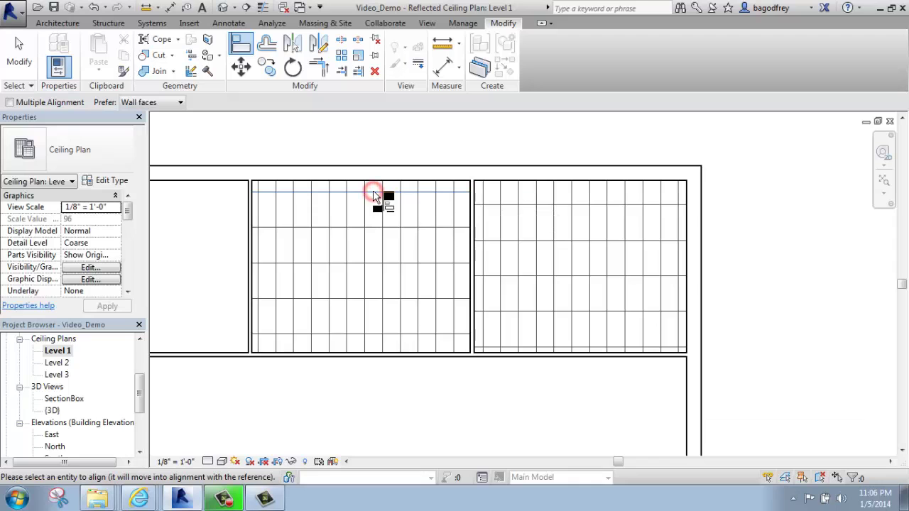
pyautogui.click(497, 206)
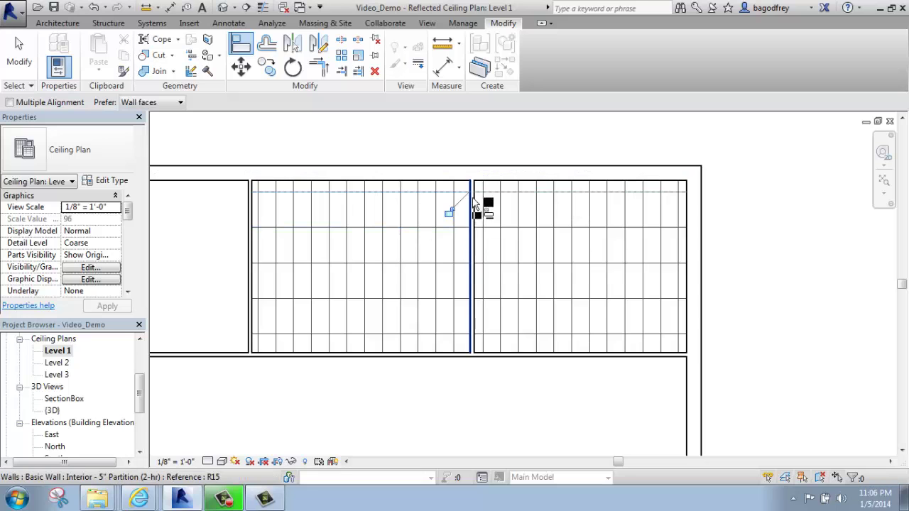
pyautogui.scroll(2, 485, 171)
pyautogui.scroll(-1, 550, 202)
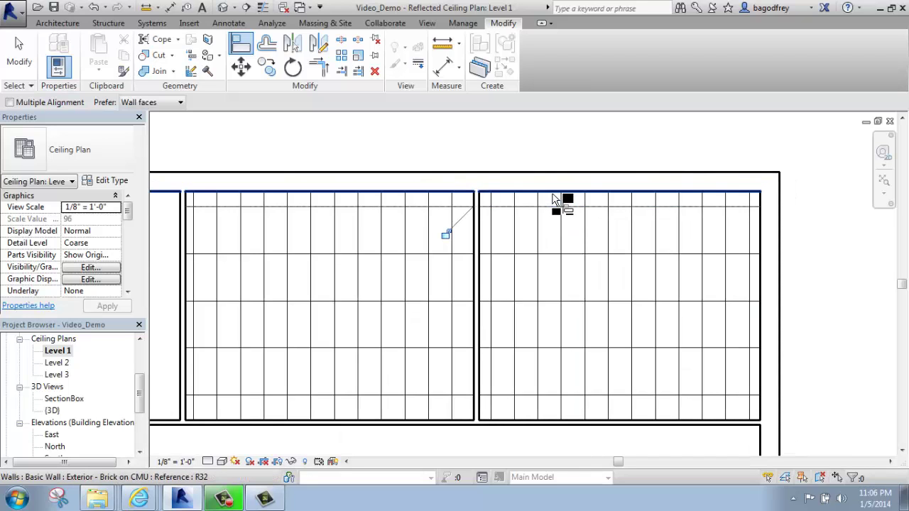
pyautogui.click(555, 198)
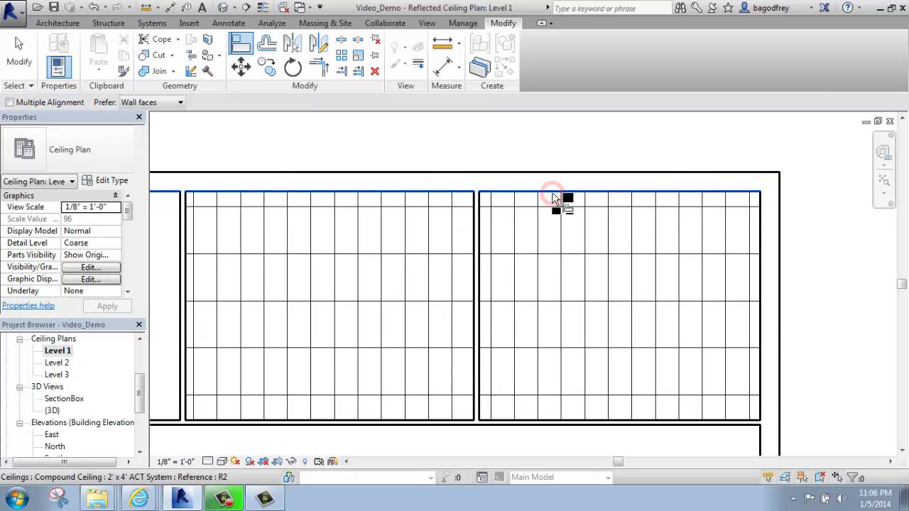
pyautogui.click(547, 215)
pyautogui.click(548, 214)
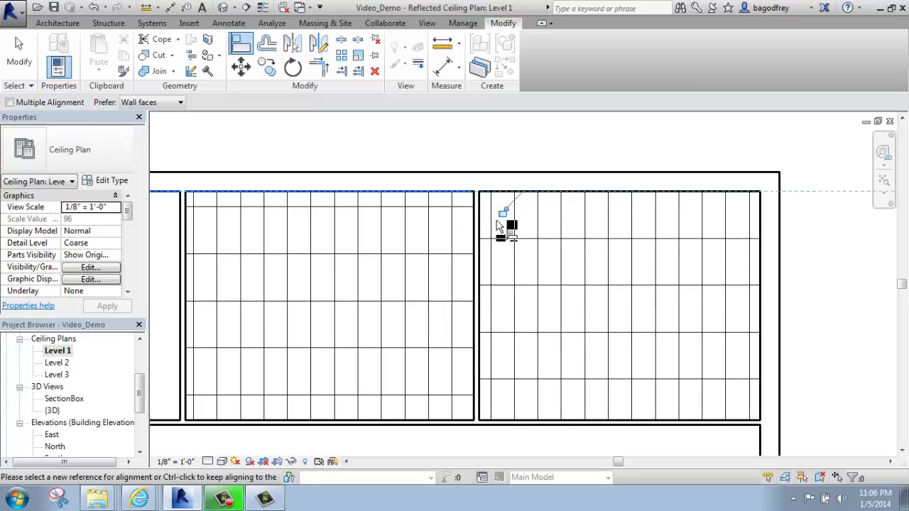
# Step: Align the left ceiling's grid to the top wall edge, then exit Align
pyautogui.click(385, 192)
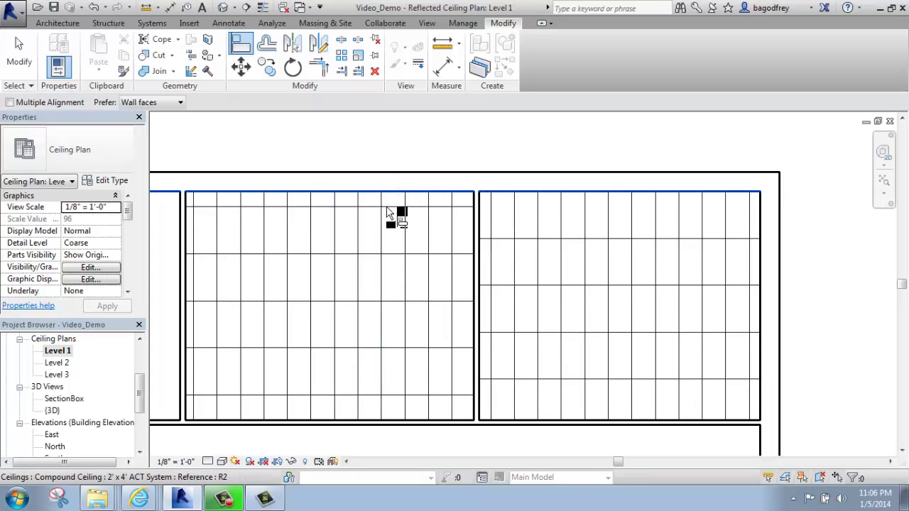
pyautogui.click(388, 210)
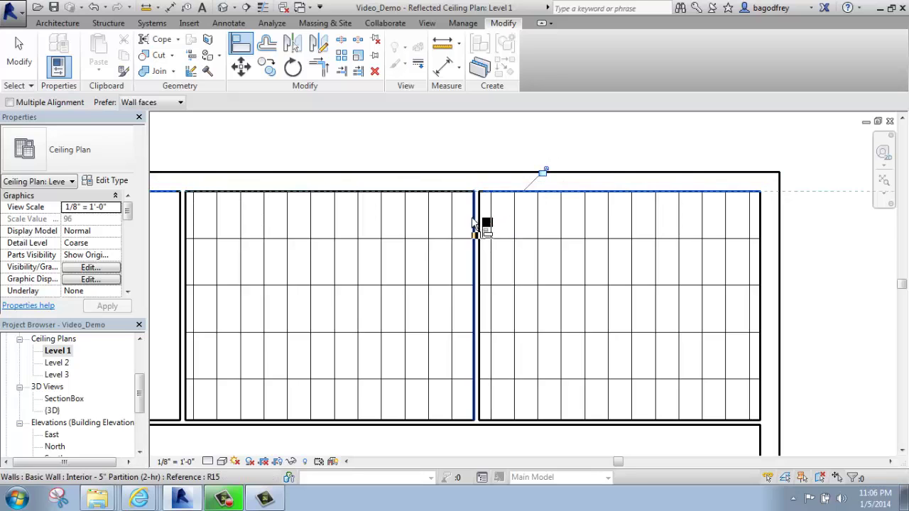
pyautogui.click(446, 213)
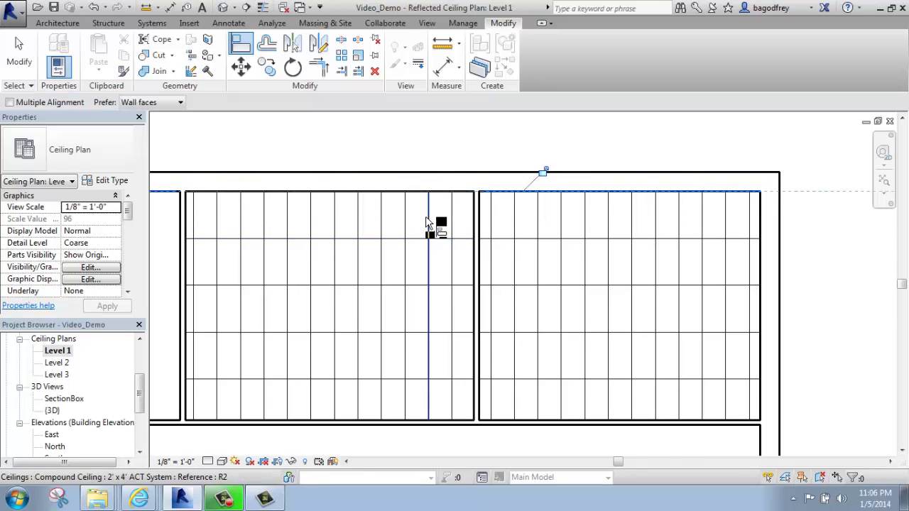
pyautogui.scroll(-3, 434, 227)
pyautogui.click(19, 55)
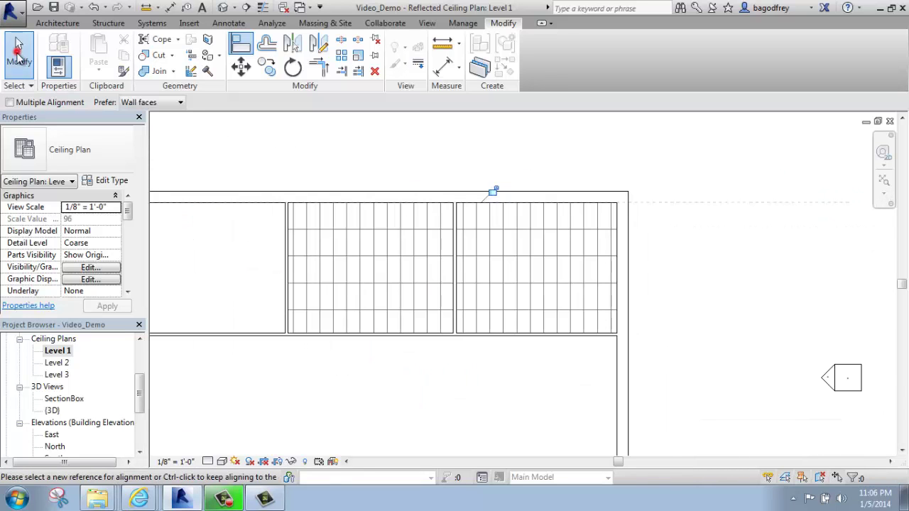
pyautogui.moveTo(341, 268); pyautogui.dragTo(561, 235, button='middle')
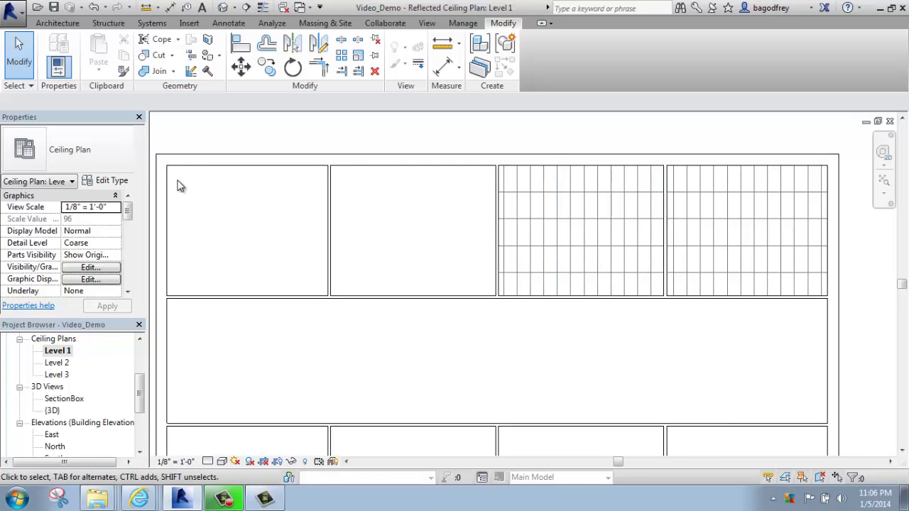
# Step: Start a new ceiling from the Architecture tab and choose Sketch Ceiling
pyautogui.scroll(-1, 408, 313)
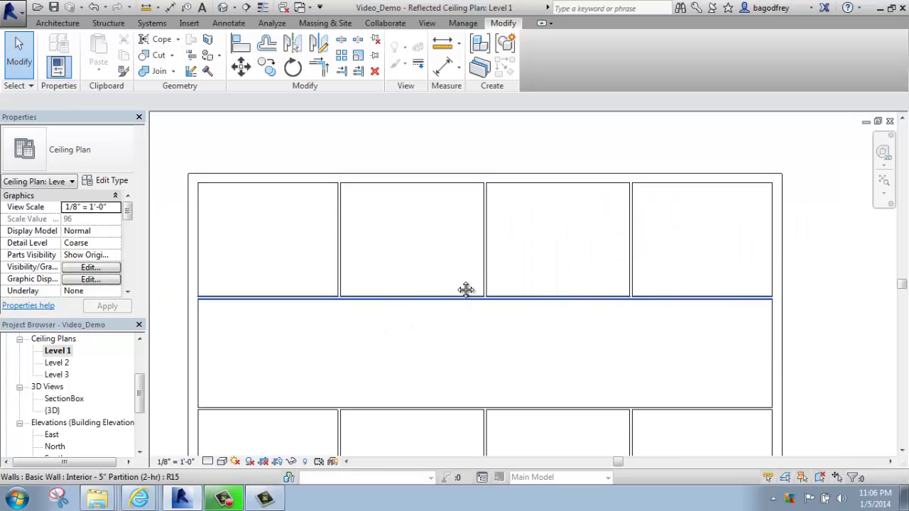
pyautogui.moveTo(465, 289); pyautogui.dragTo(473, 254, button='middle')
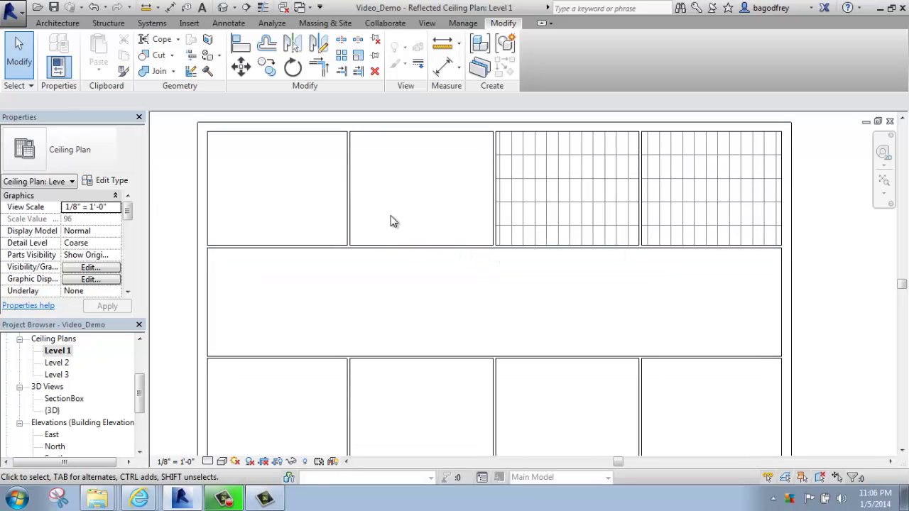
pyautogui.click(56, 24)
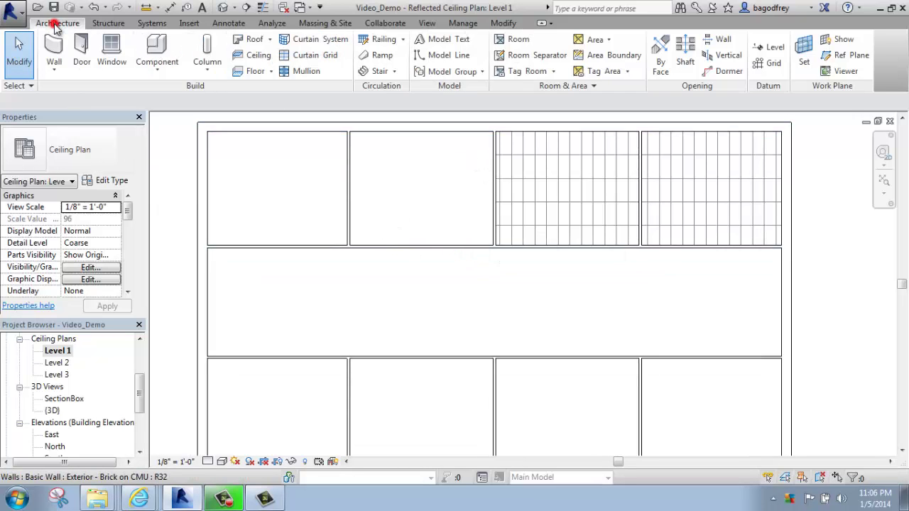
pyautogui.click(269, 58)
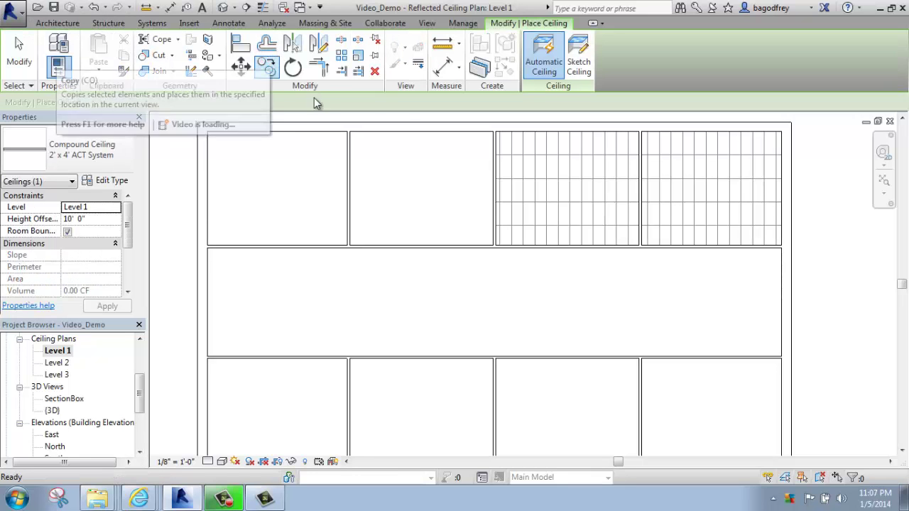
pyautogui.click(579, 62)
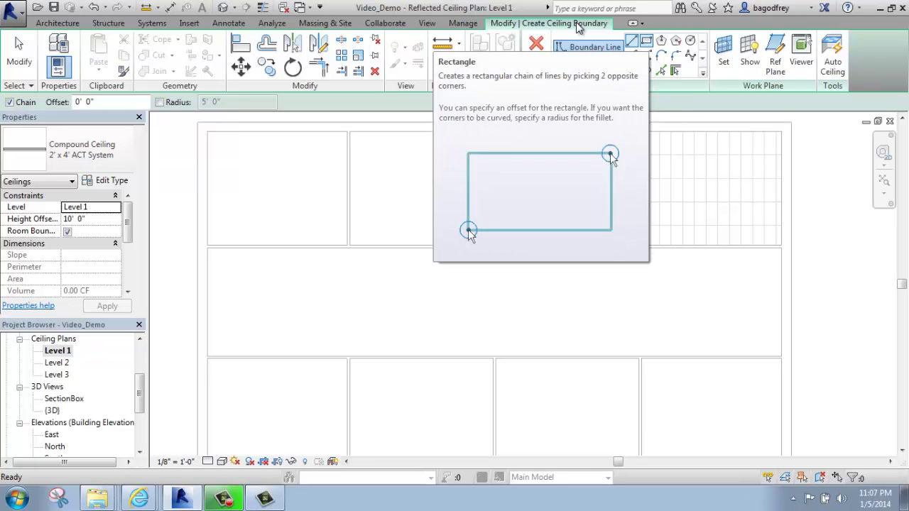
# Step: Sketch a rectangular ceiling boundary from the room's corner to the partition wall's end
pyautogui.click(646, 40)
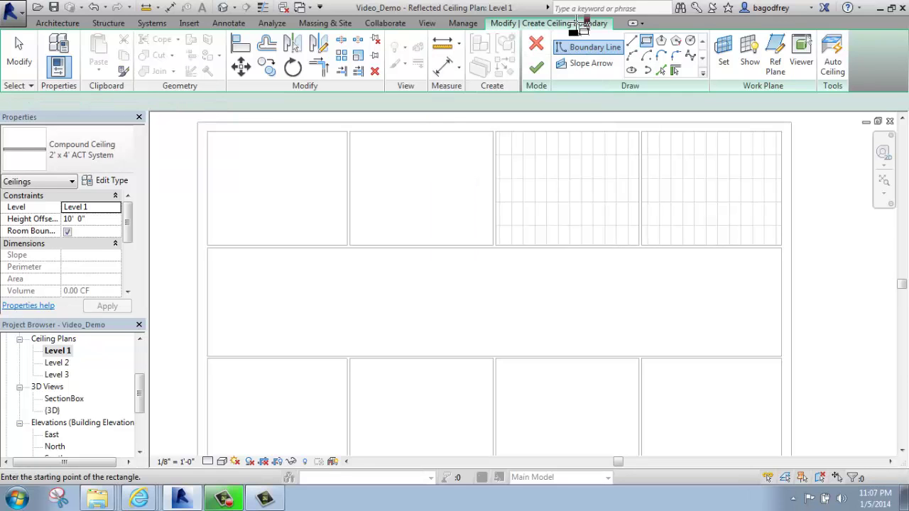
pyautogui.click(207, 247)
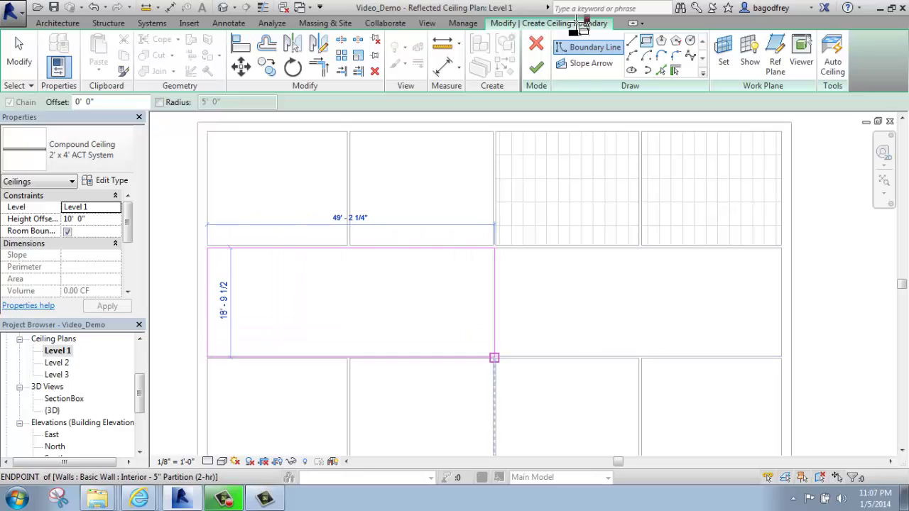
pyautogui.scroll(4, 494, 359)
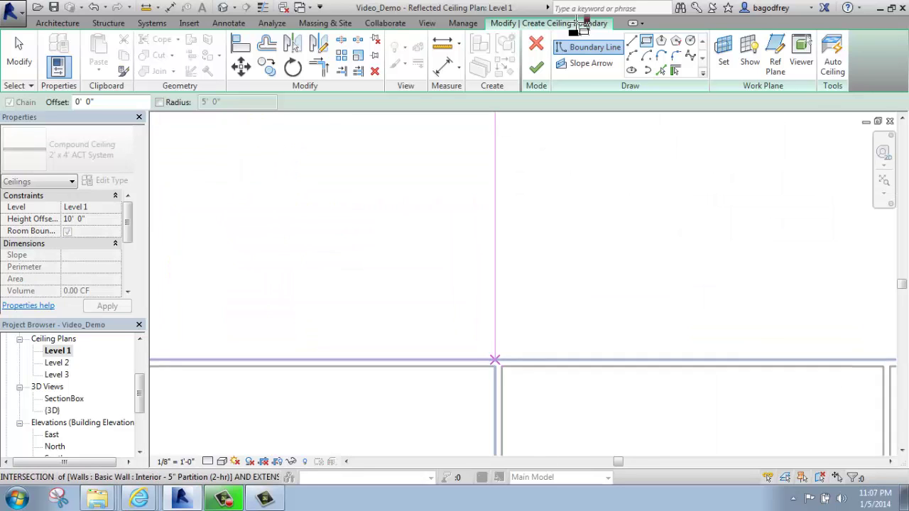
pyautogui.click(499, 360)
pyautogui.scroll(-4, 501, 359)
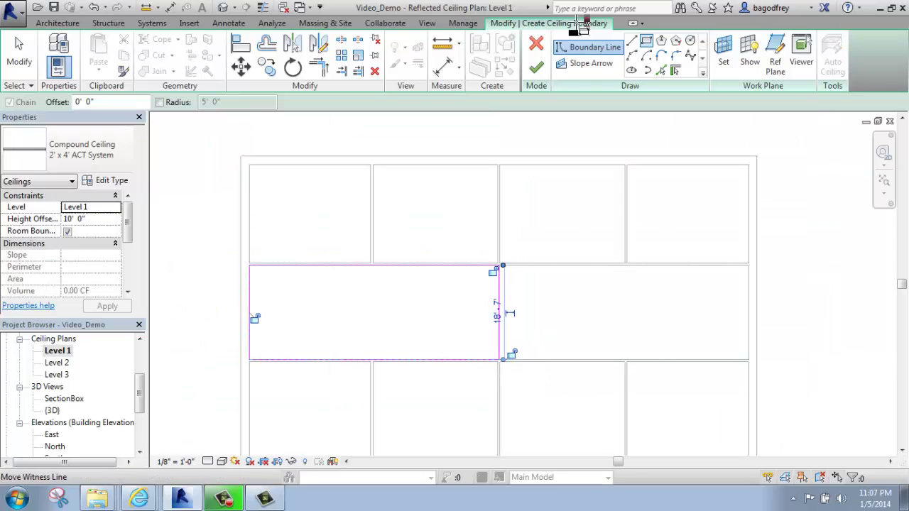
# Step: Draw a small circle and a larger circle inside the rectangular boundary
pyautogui.click(689, 40)
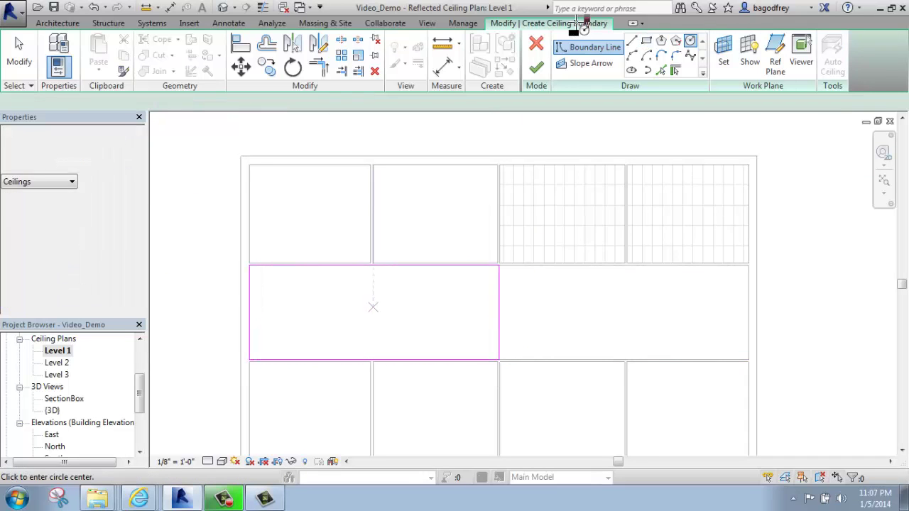
pyautogui.click(359, 305)
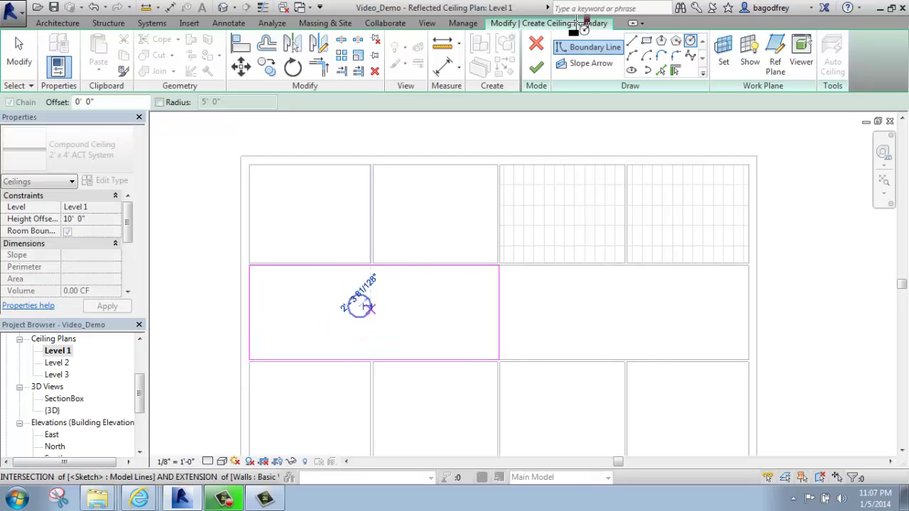
pyautogui.click(371, 306)
pyautogui.click(431, 307)
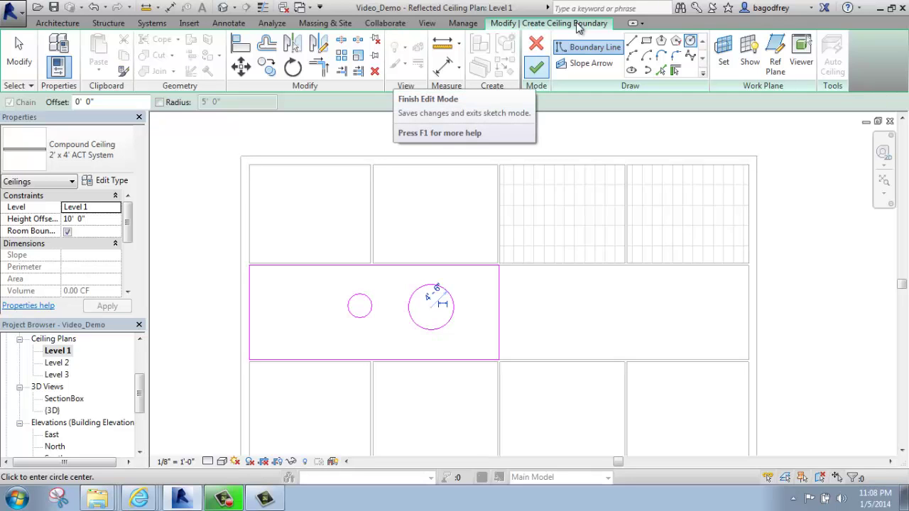
# Step: Finish the sketched ceiling, deselect it, and switch to the default 3D view with 3D
pyautogui.click(536, 68)
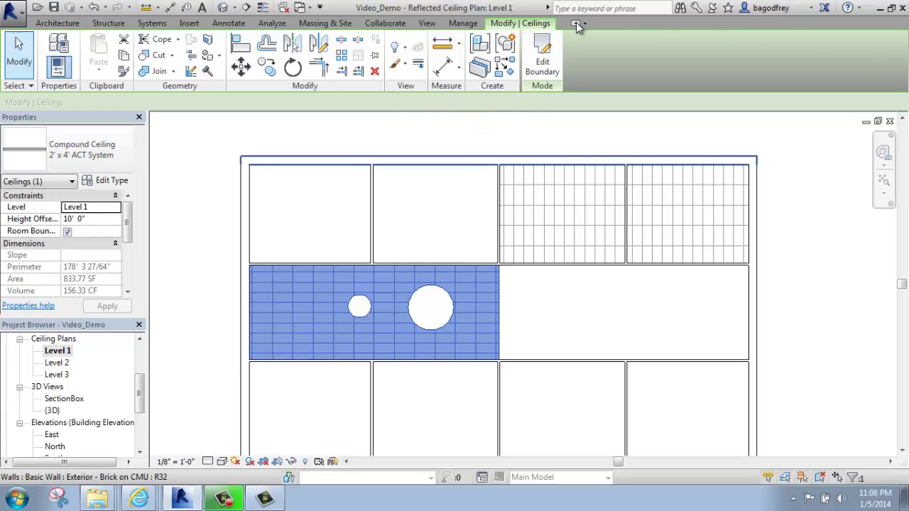
pyautogui.press('Escape')
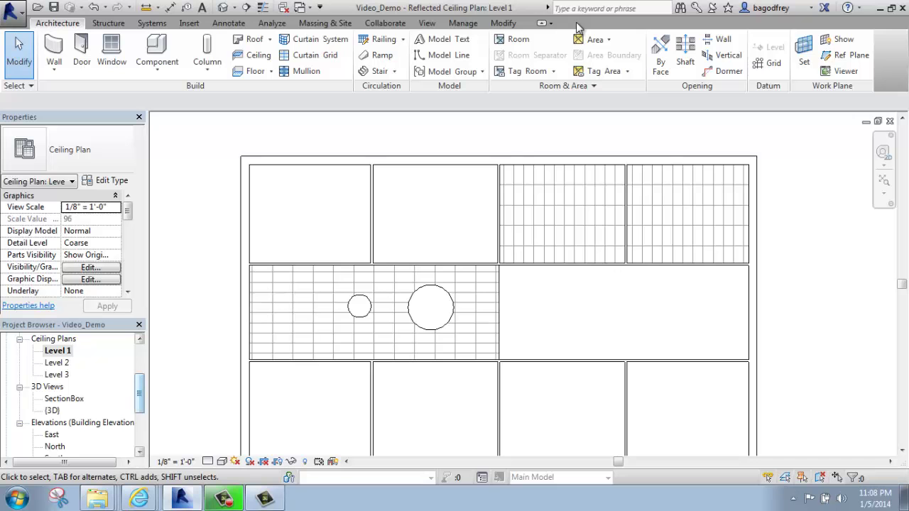
pyautogui.press('3')
pyautogui.press('d')
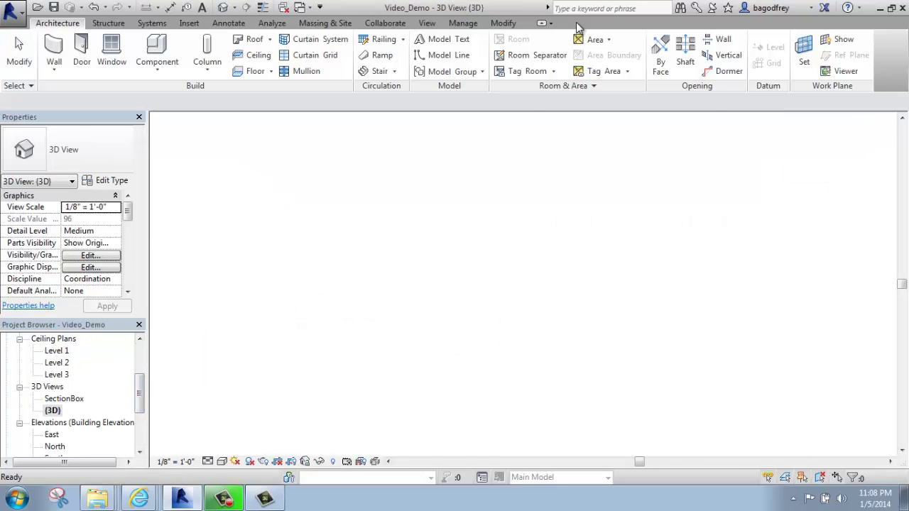